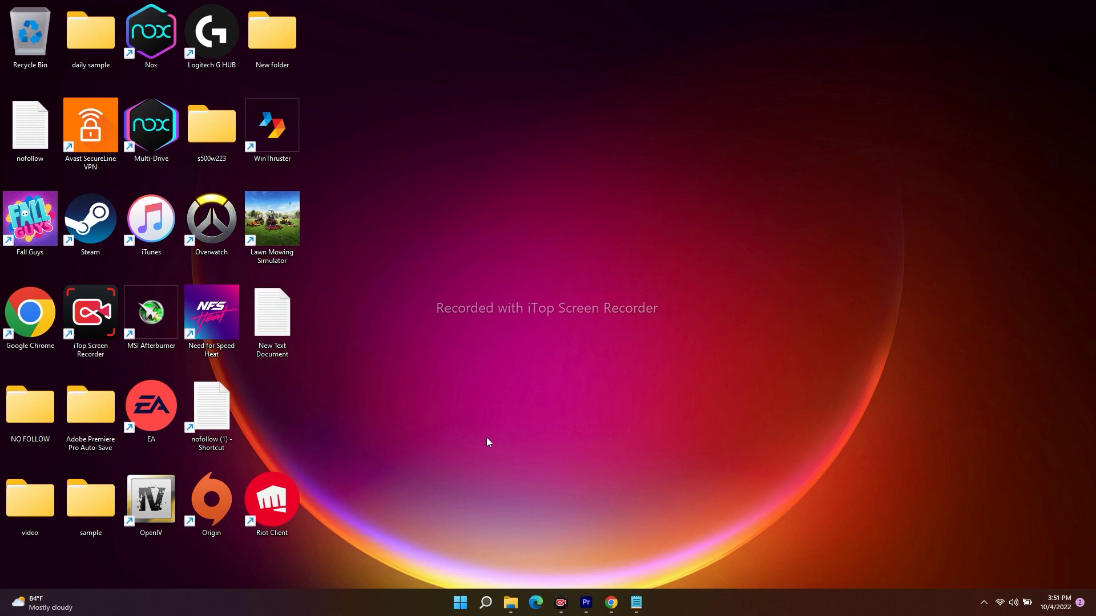
View the computer's power options without choosing one.
{"action": "right_click", "coordinate": [461, 606]}
{"action": "left_click", "coordinate": [512, 577]}
{"action": "left_click", "coordinate": [460, 602]}
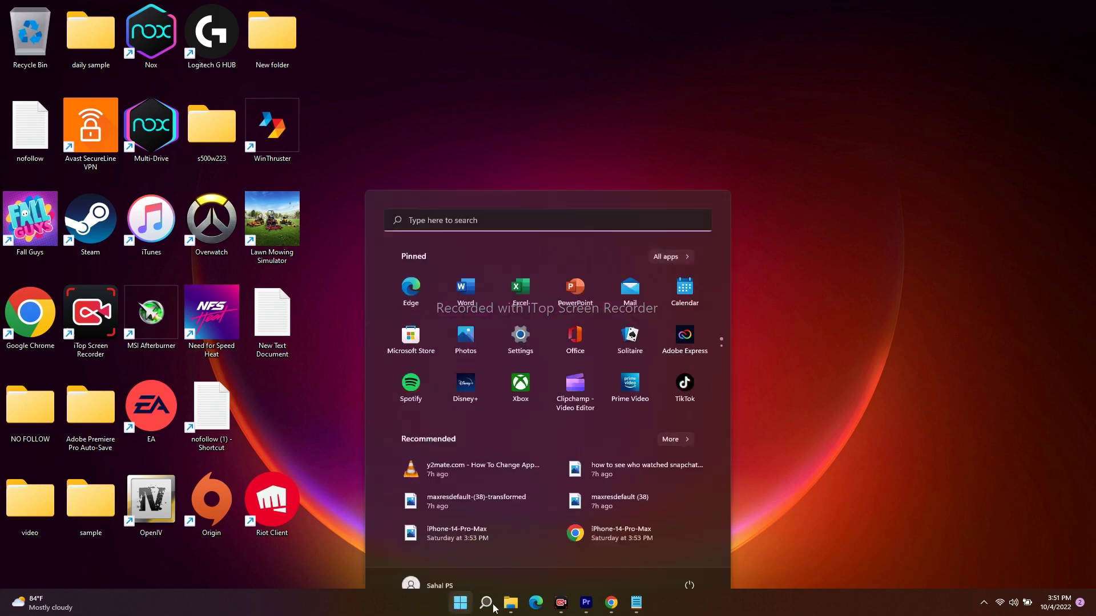
{"action": "left_click", "coordinate": [696, 566]}
{"action": "left_click", "coordinate": [816, 515]}
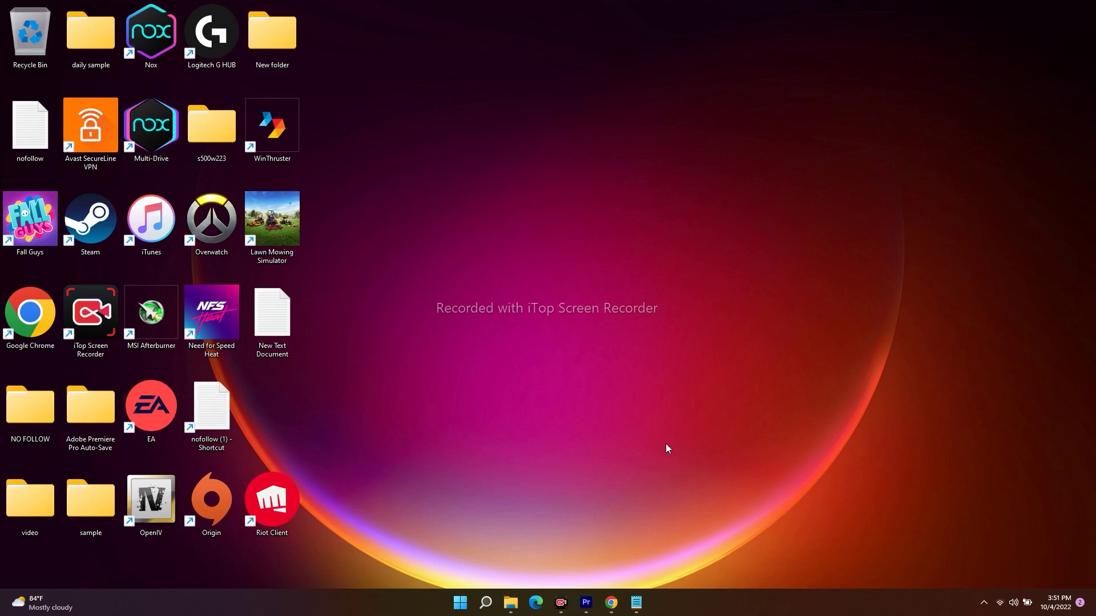
Switch to Chrome and read the EA Help server status article down to the section on server status for EA games.
{"action": "left_click", "coordinate": [610, 602]}
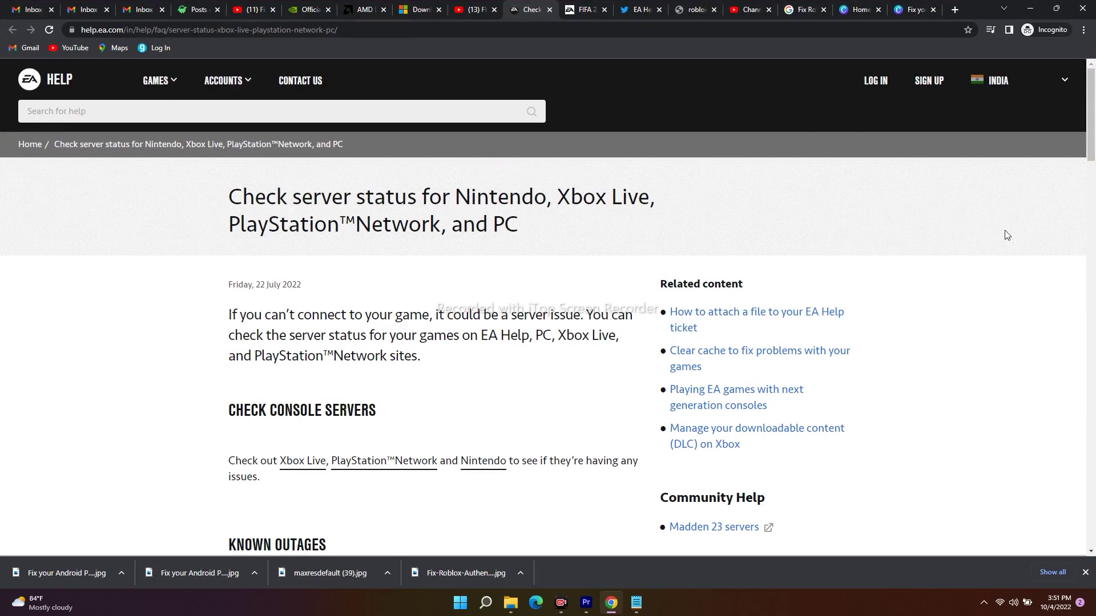
{"action": "scroll", "coordinate": [1058, 230], "scroll_direction": "down", "scroll_amount": 1}
{"action": "scroll", "coordinate": [1060, 234], "scroll_direction": "down", "scroll_amount": 3}
{"action": "scroll", "coordinate": [1061, 234], "scroll_direction": "up", "scroll_amount": 1}
{"action": "scroll", "coordinate": [1061, 234], "scroll_direction": "down", "scroll_amount": 5}
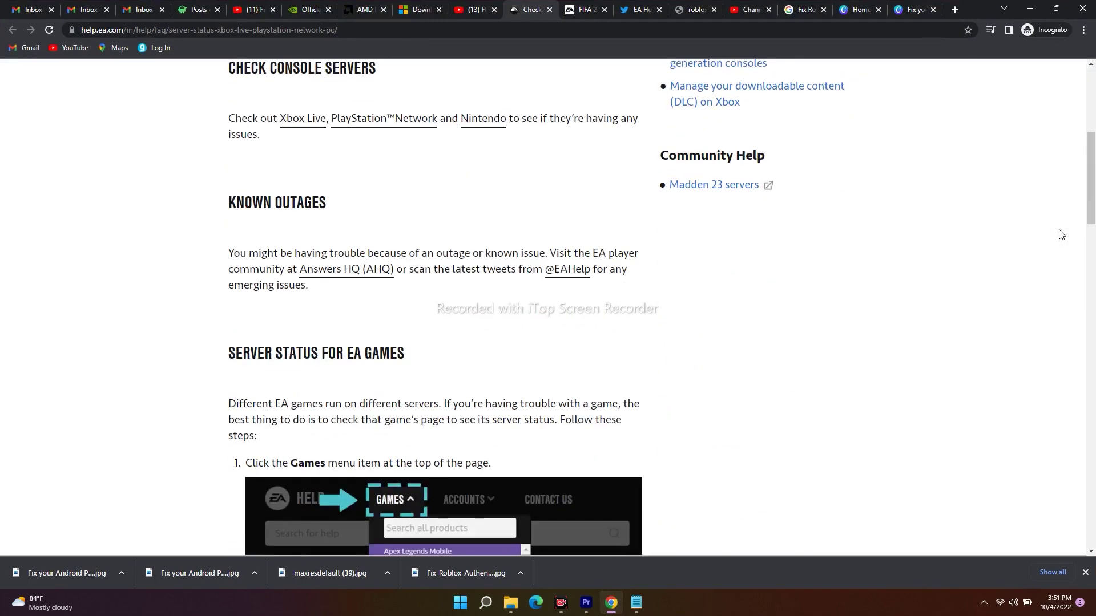
{"action": "scroll", "coordinate": [679, 122], "scroll_direction": "up", "scroll_amount": 1}
Check the FIFA 23 Answers HQ forum page and the EA Help Twitter feed for reported game or server issues.
{"action": "left_click", "coordinate": [580, 10]}
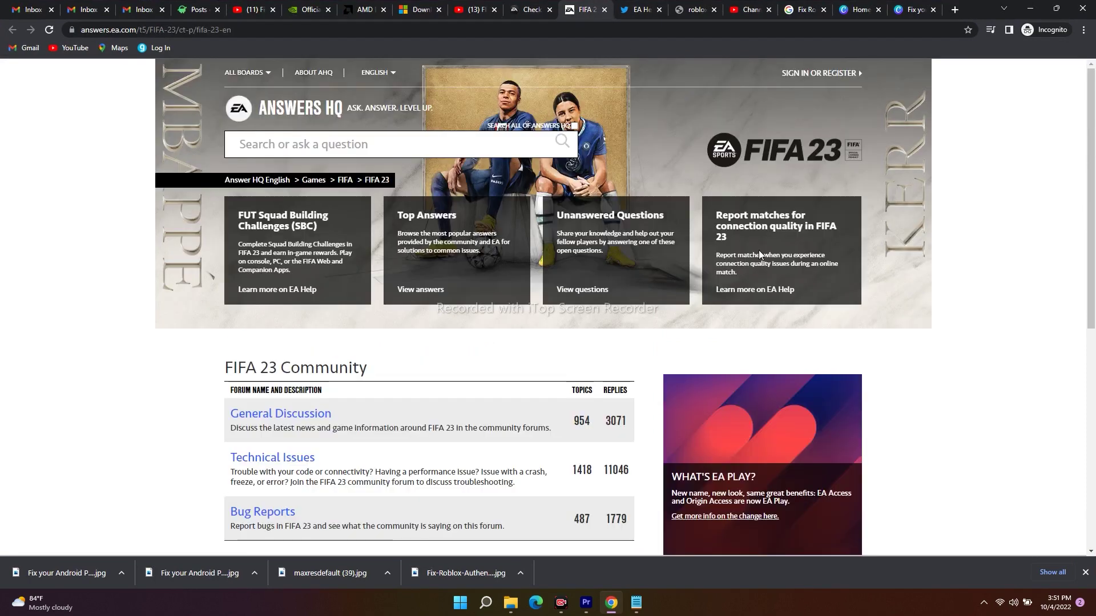
{"action": "key", "text": "ctrl+Tab"}
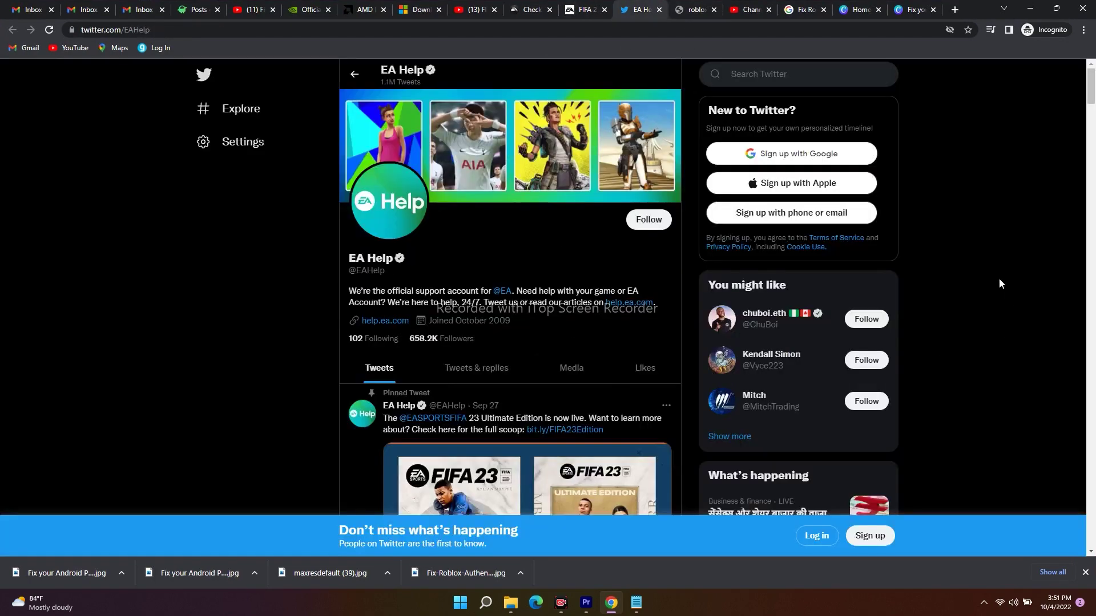
{"action": "scroll", "coordinate": [1038, 195], "scroll_direction": "down", "scroll_amount": 5}
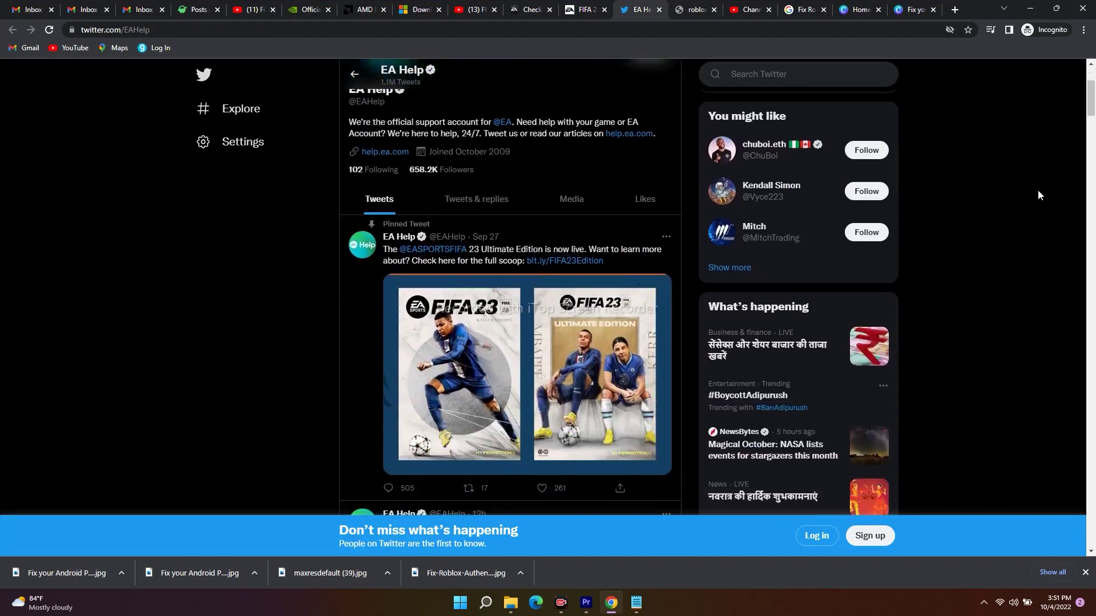
{"action": "scroll", "coordinate": [1037, 194], "scroll_direction": "up", "scroll_amount": 5}
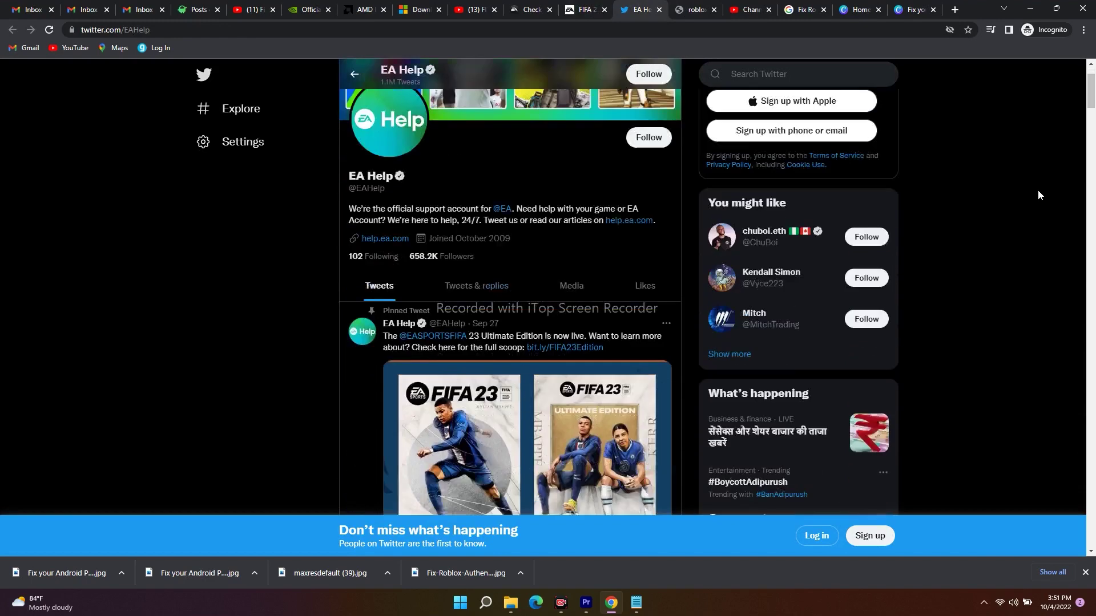
{"action": "scroll", "coordinate": [1038, 195], "scroll_direction": "down", "scroll_amount": 3}
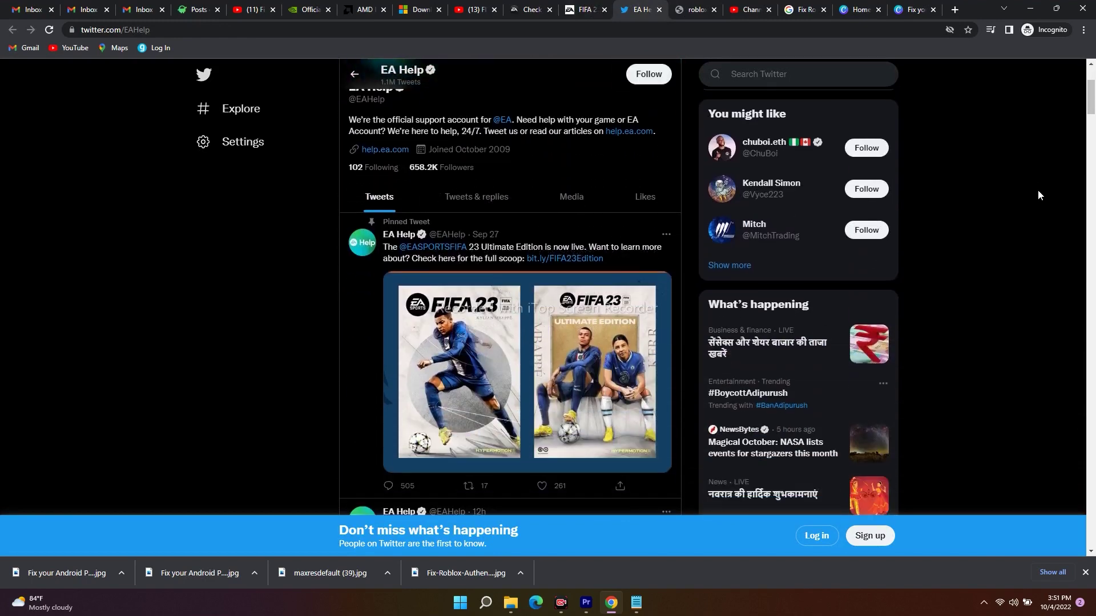
{"action": "scroll", "coordinate": [1037, 195], "scroll_direction": "down", "scroll_amount": 7}
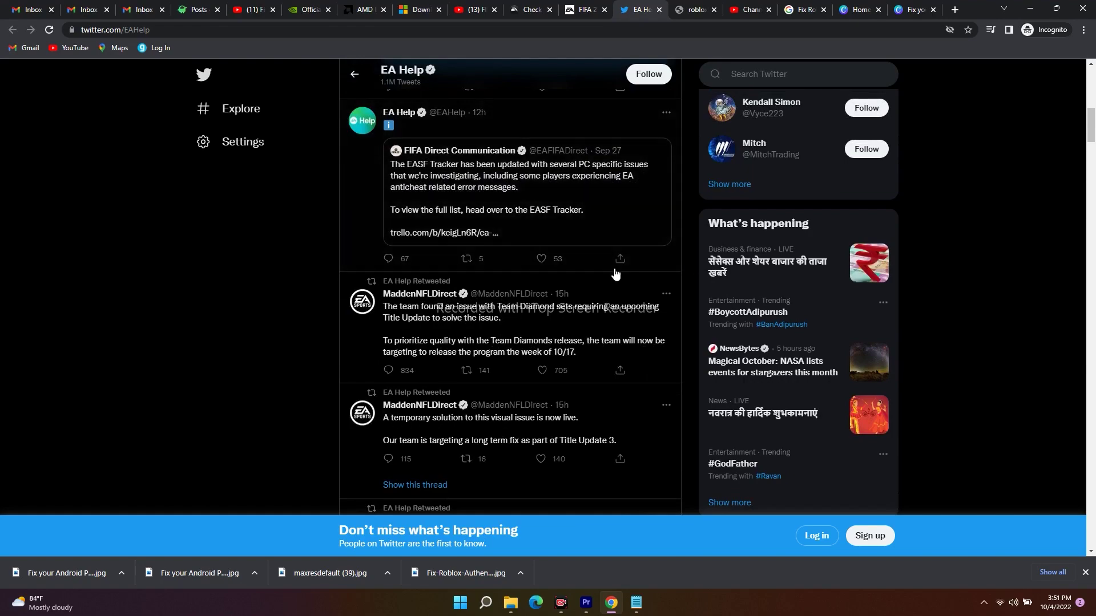
{"action": "scroll", "coordinate": [579, 188], "scroll_direction": "down", "scroll_amount": 6}
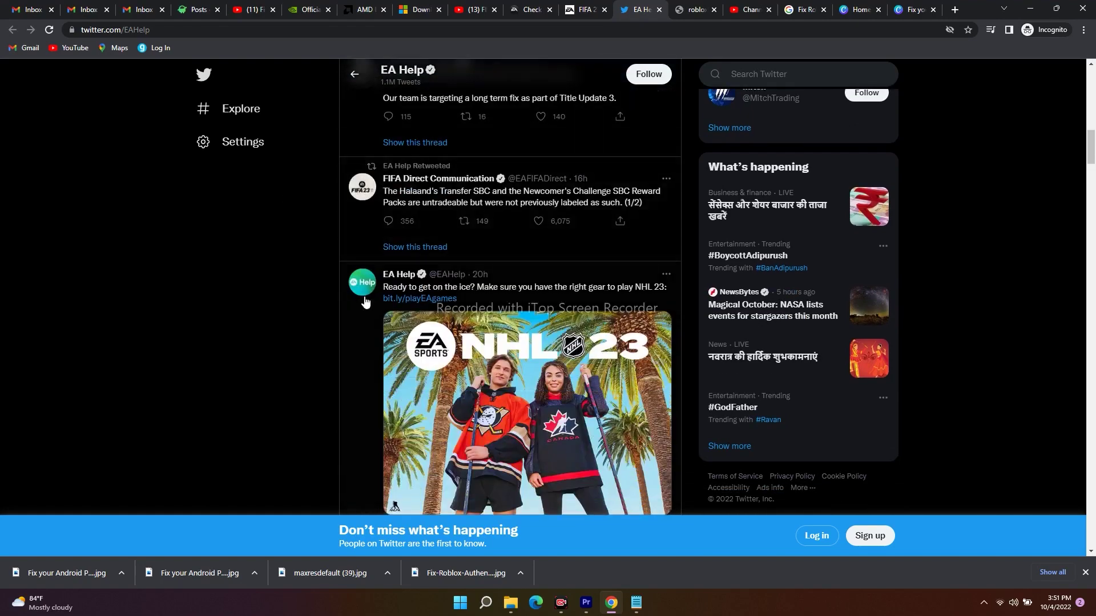
{"action": "scroll", "coordinate": [601, 349], "scroll_direction": "up", "scroll_amount": 10}
{"action": "scroll", "coordinate": [603, 350], "scroll_direction": "up", "scroll_amount": 1}
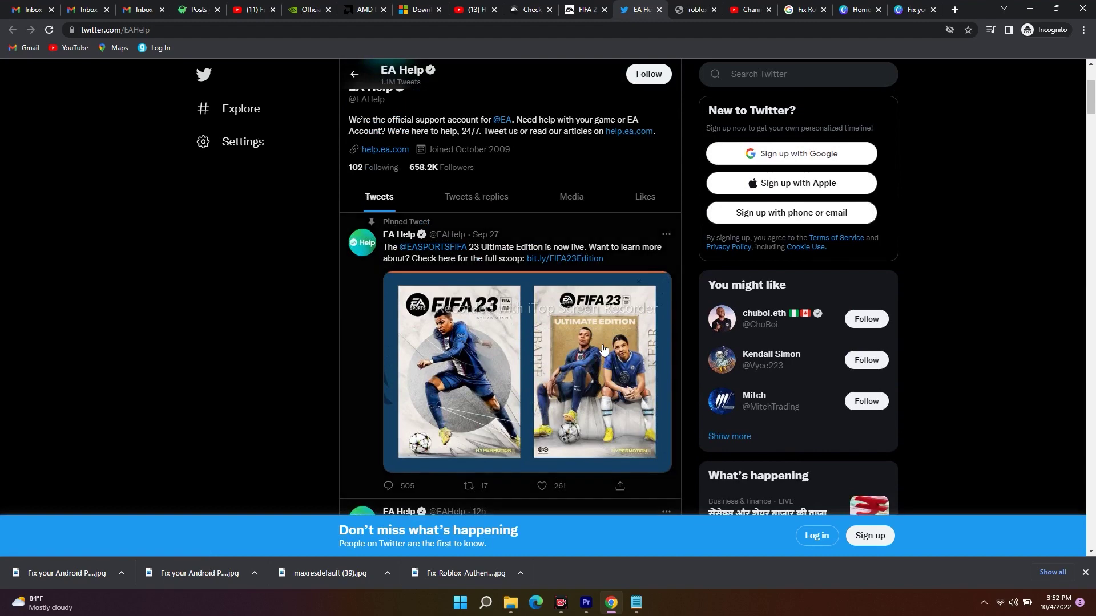
{"action": "left_click", "coordinate": [1030, 8]}
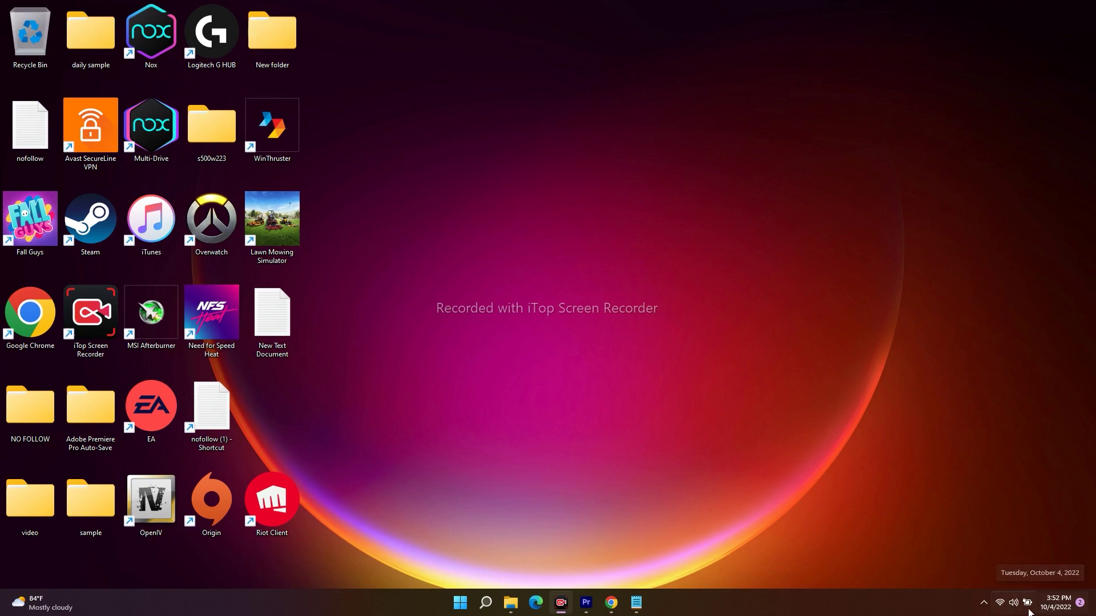
Check the system date in the calendar and open Windows Settings.
{"action": "left_click", "coordinate": [1063, 612]}
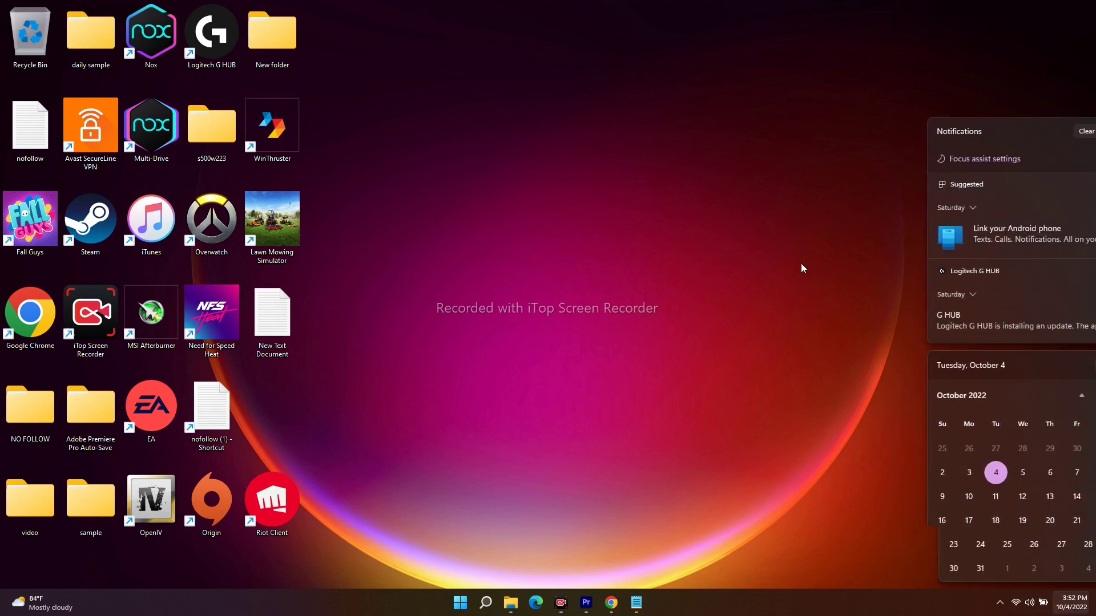
{"action": "left_click", "coordinate": [800, 262]}
{"action": "left_click", "coordinate": [486, 603]}
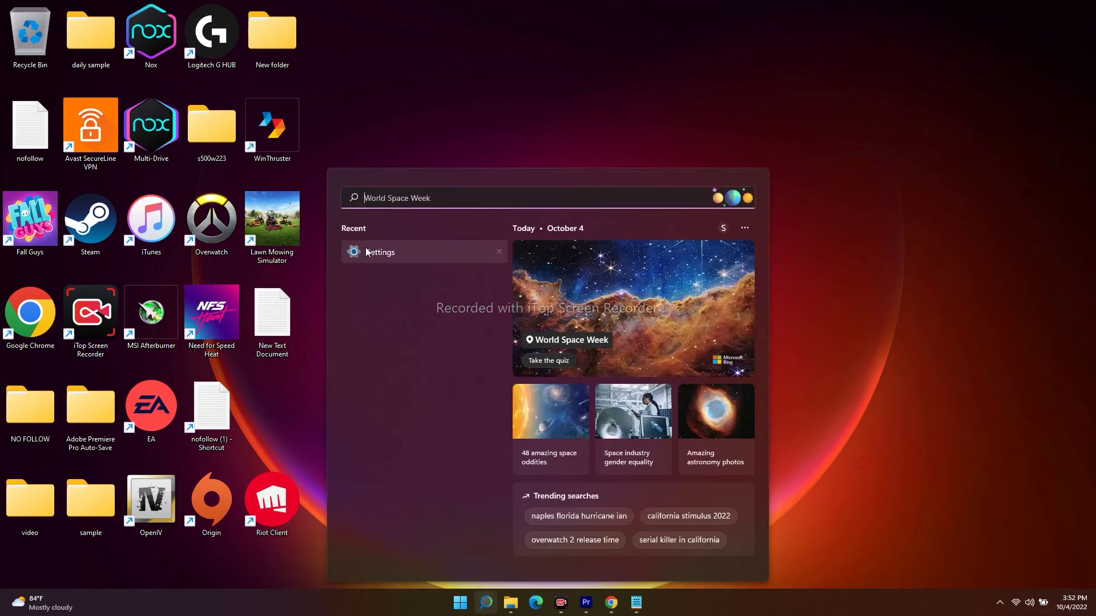
{"action": "left_click", "coordinate": [366, 248]}
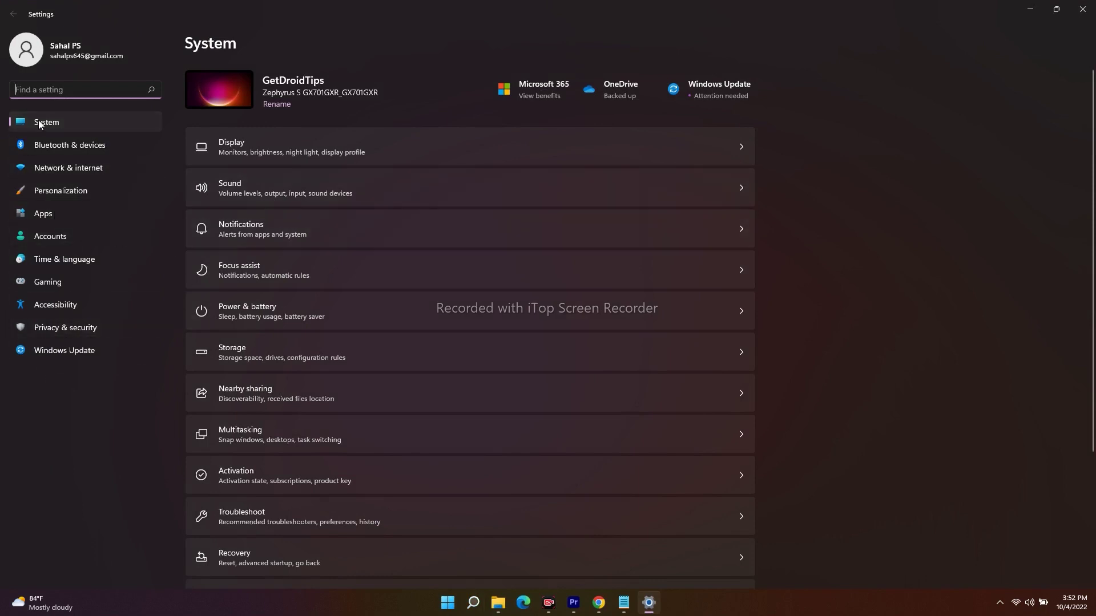
{"action": "scroll", "coordinate": [577, 224], "scroll_direction": "down", "scroll_amount": 3}
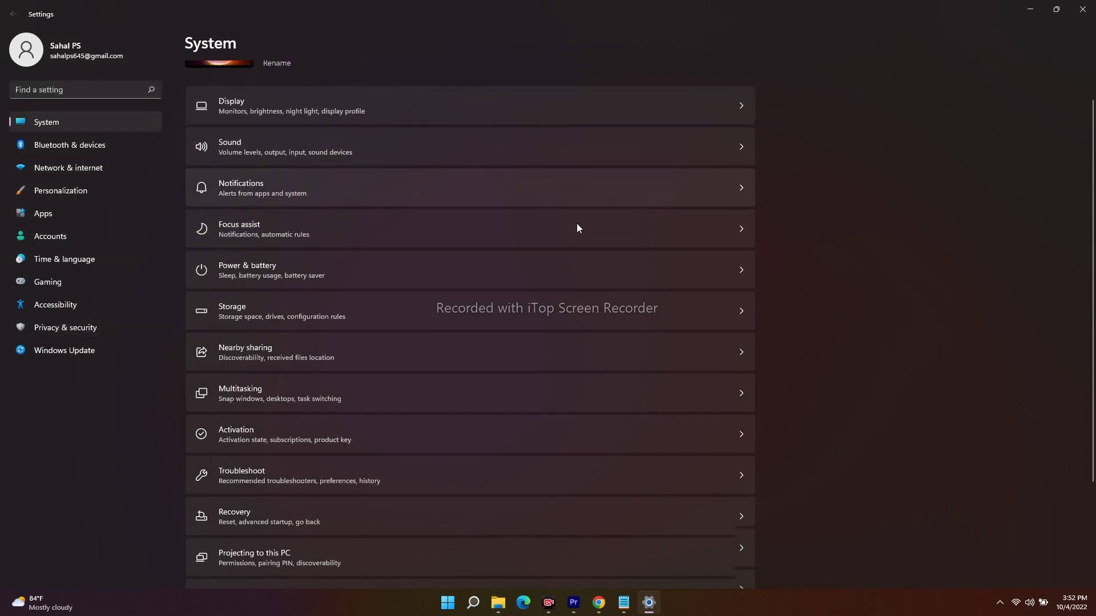
{"action": "scroll", "coordinate": [576, 224], "scroll_direction": "up", "scroll_amount": 3}
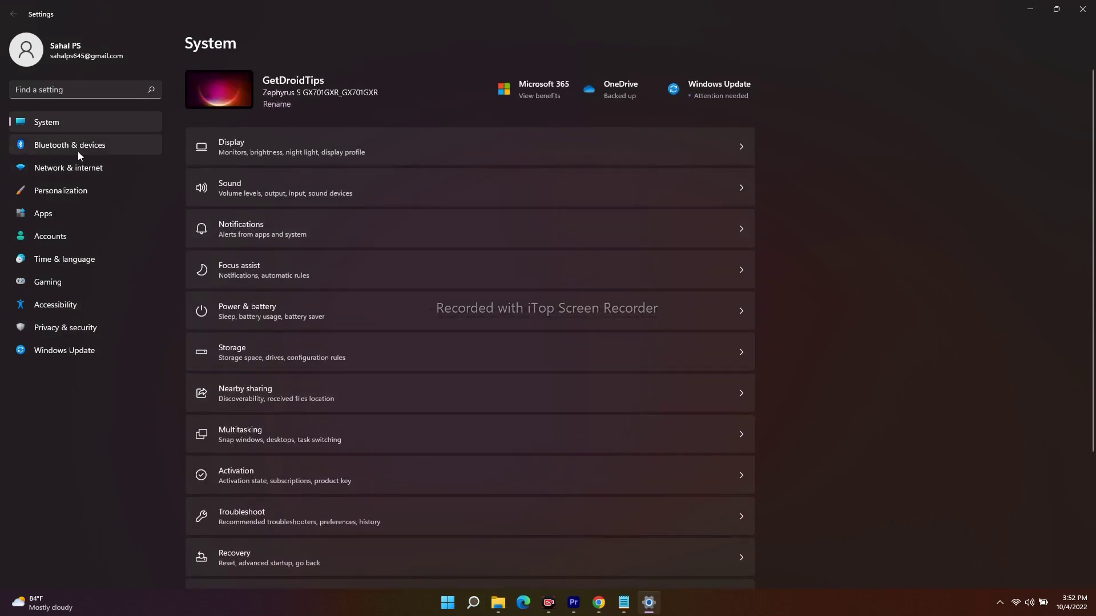
Browse the Windows settings categories to find the Time & language settings.
{"action": "left_click", "coordinate": [58, 213]}
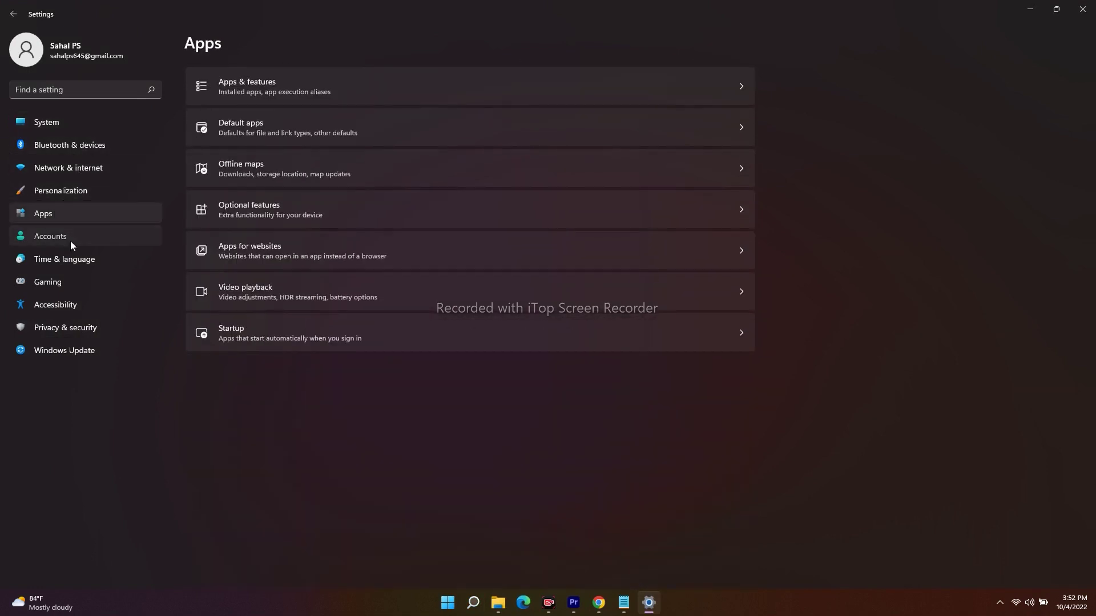
{"action": "left_click", "coordinate": [71, 242]}
{"action": "left_click", "coordinate": [71, 357]}
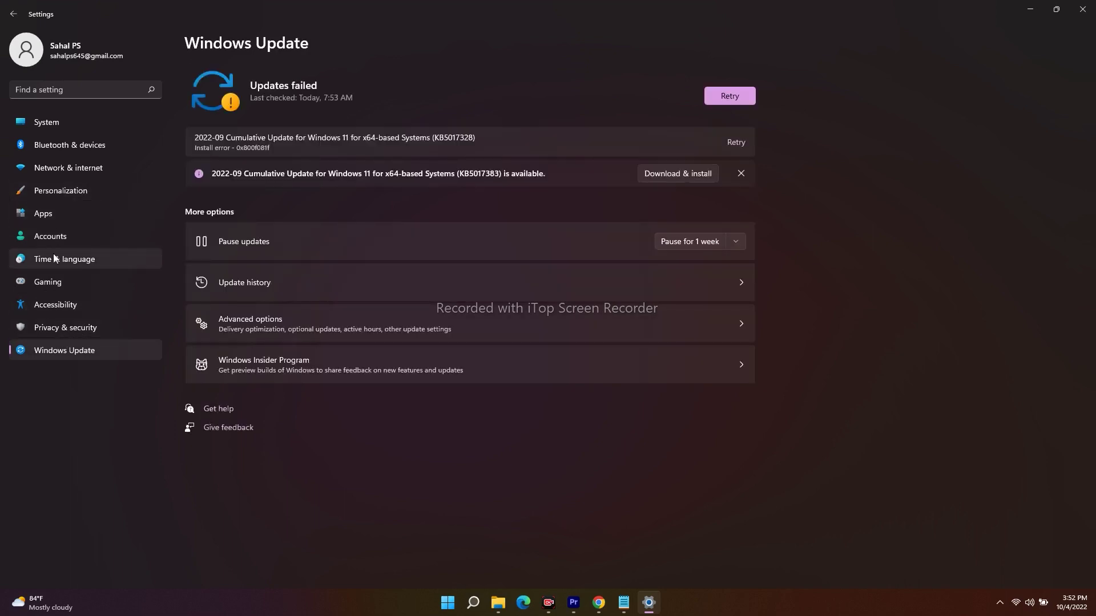
{"action": "left_click", "coordinate": [64, 328]}
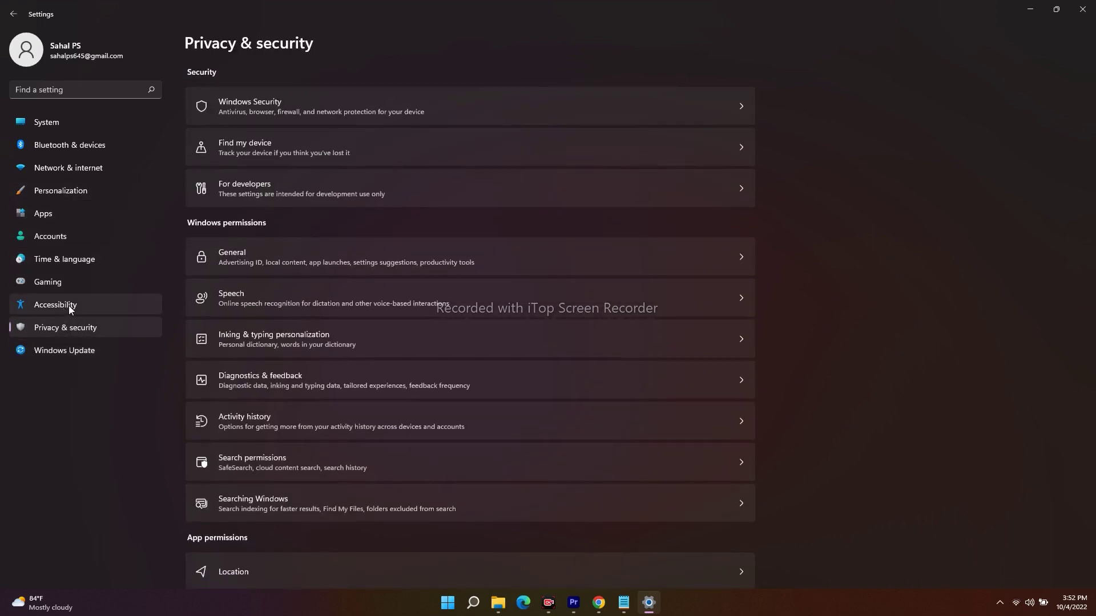
{"action": "left_click", "coordinate": [68, 306]}
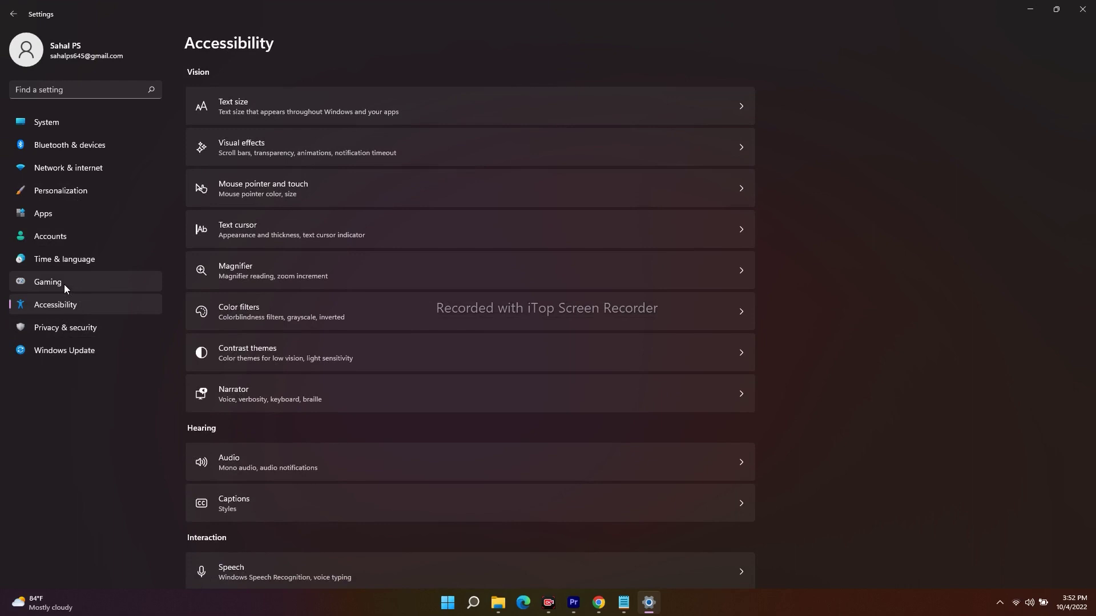
{"action": "left_click", "coordinate": [64, 283]}
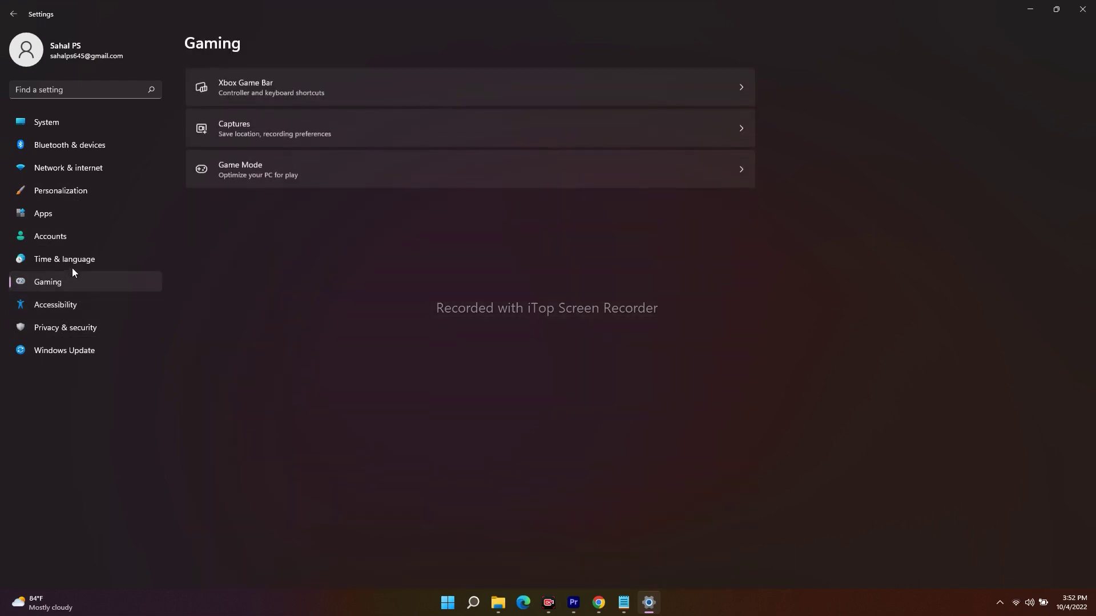
{"action": "left_click", "coordinate": [72, 267]}
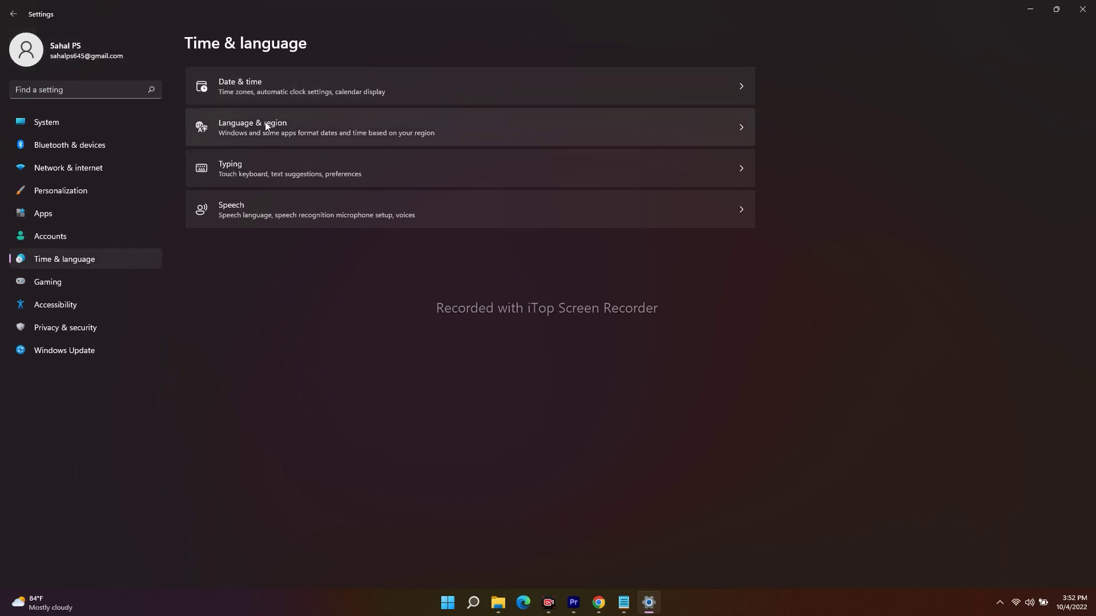
Review the automatic time and time zone options in the Date & time settings.
{"action": "left_click", "coordinate": [242, 81]}
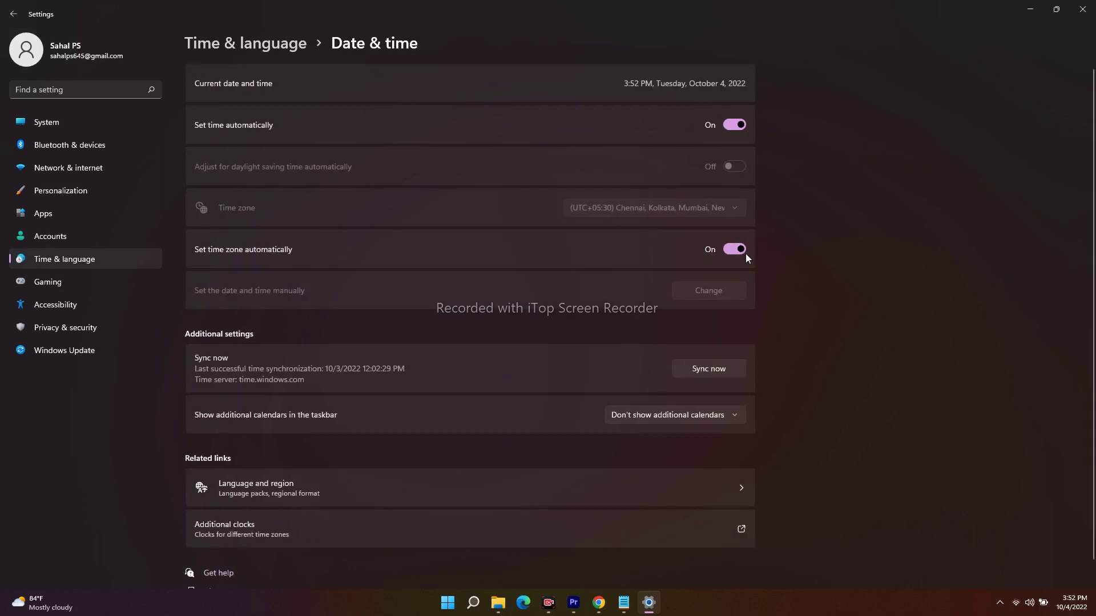
{"action": "scroll", "coordinate": [821, 276], "scroll_direction": "down", "scroll_amount": 1}
{"action": "scroll", "coordinate": [820, 276], "scroll_direction": "up", "scroll_amount": 1}
{"action": "left_click", "coordinate": [14, 13]}
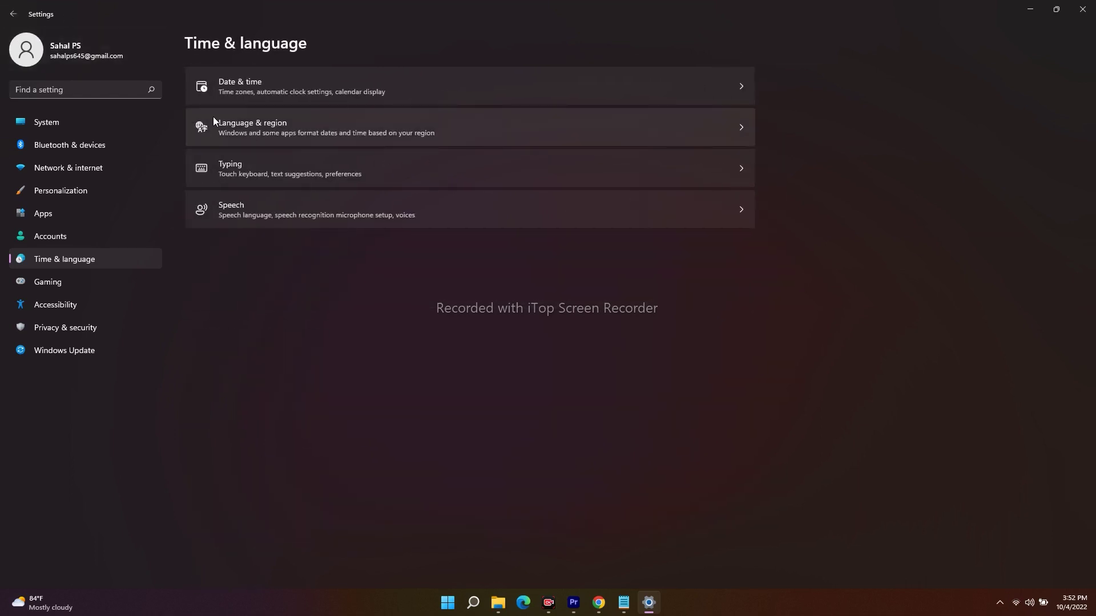
Review the display language, country and regional format under Language & region, and close Settings.
{"action": "left_click", "coordinate": [302, 120]}
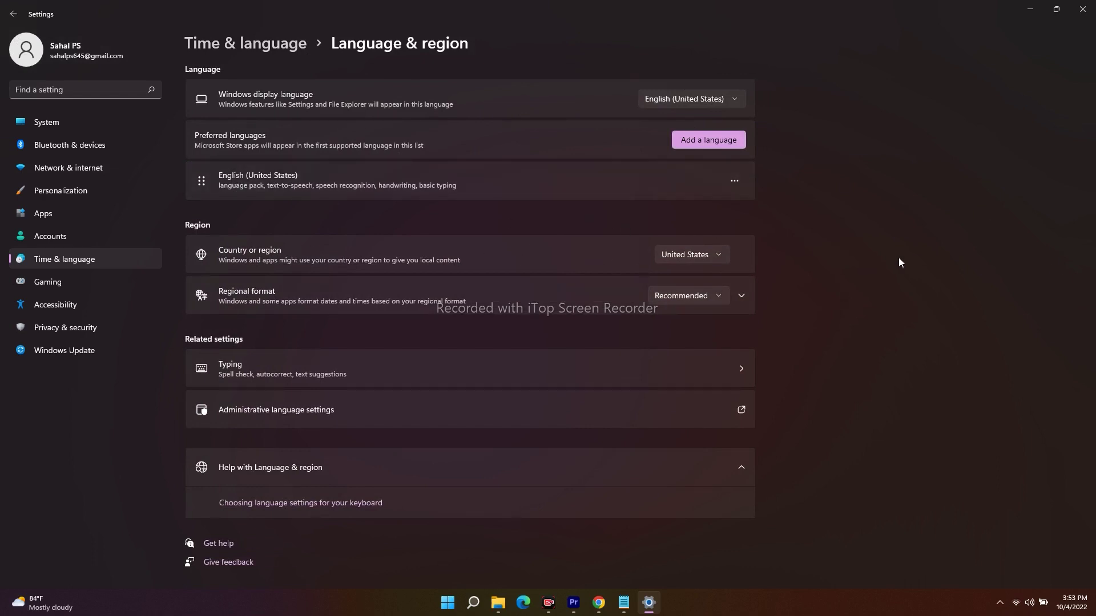
{"action": "left_click", "coordinate": [14, 13]}
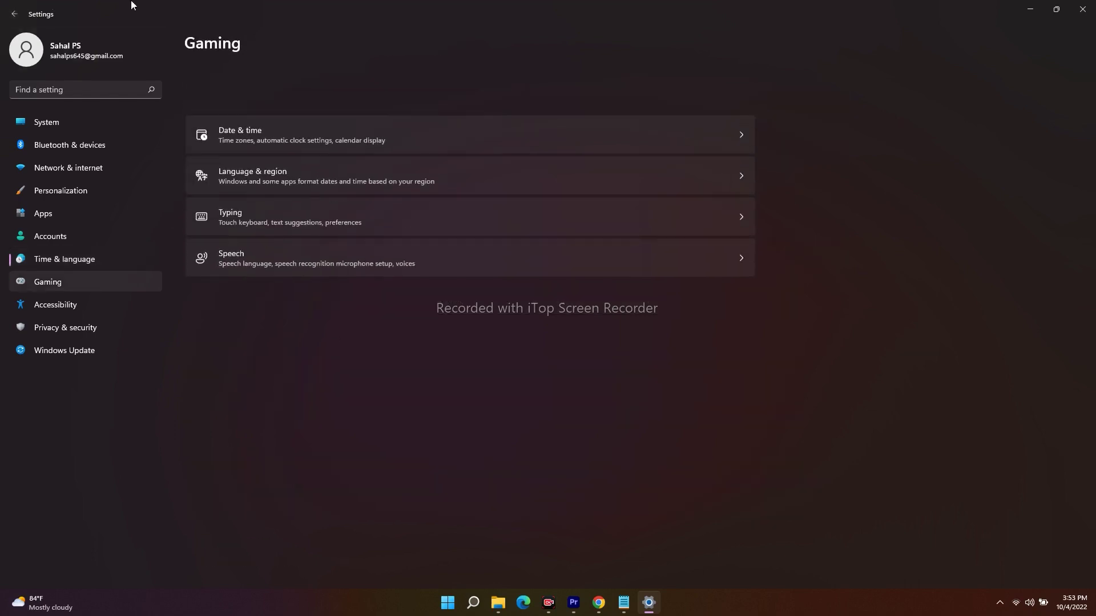
{"action": "left_click", "coordinate": [13, 13]}
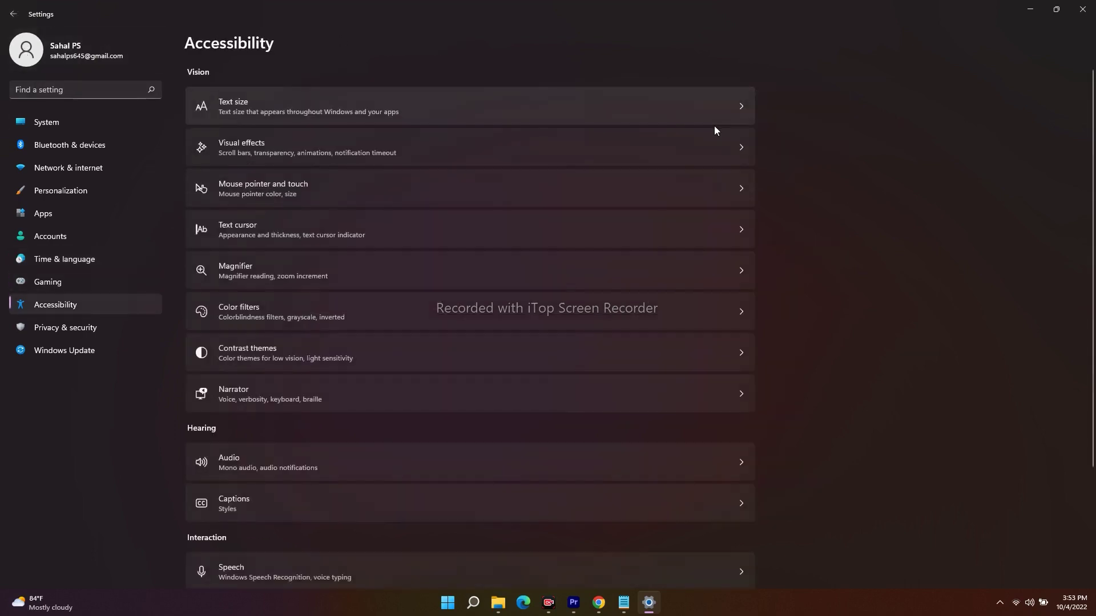
{"action": "left_click", "coordinate": [1082, 9]}
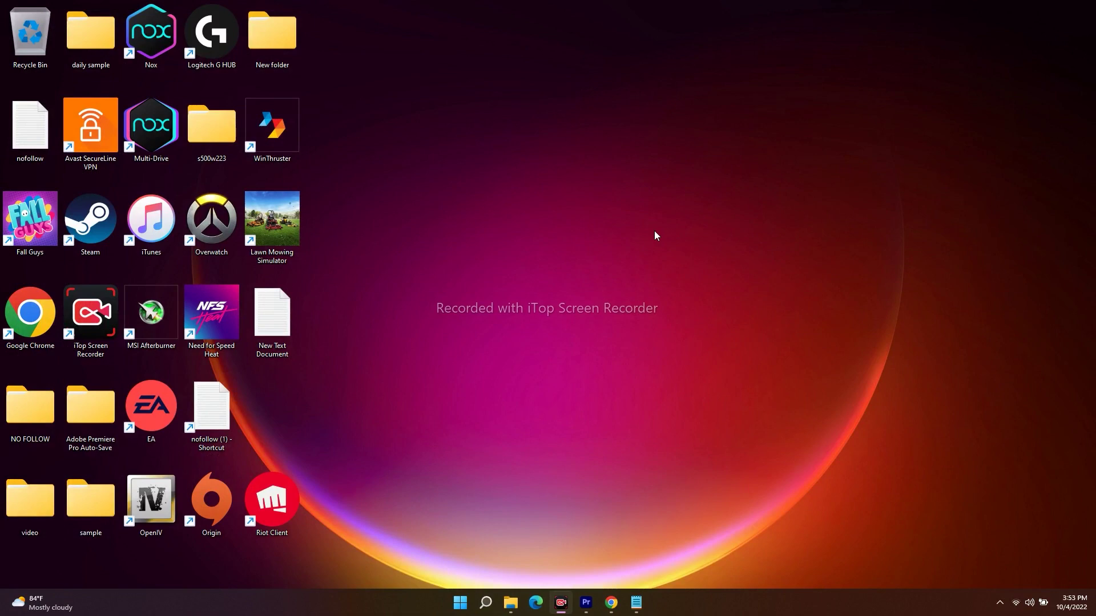
Copy the command "netsh int tcp set global autotuninglevel=normal" from the Notepad document and minimize it.
{"action": "left_click", "coordinate": [635, 602]}
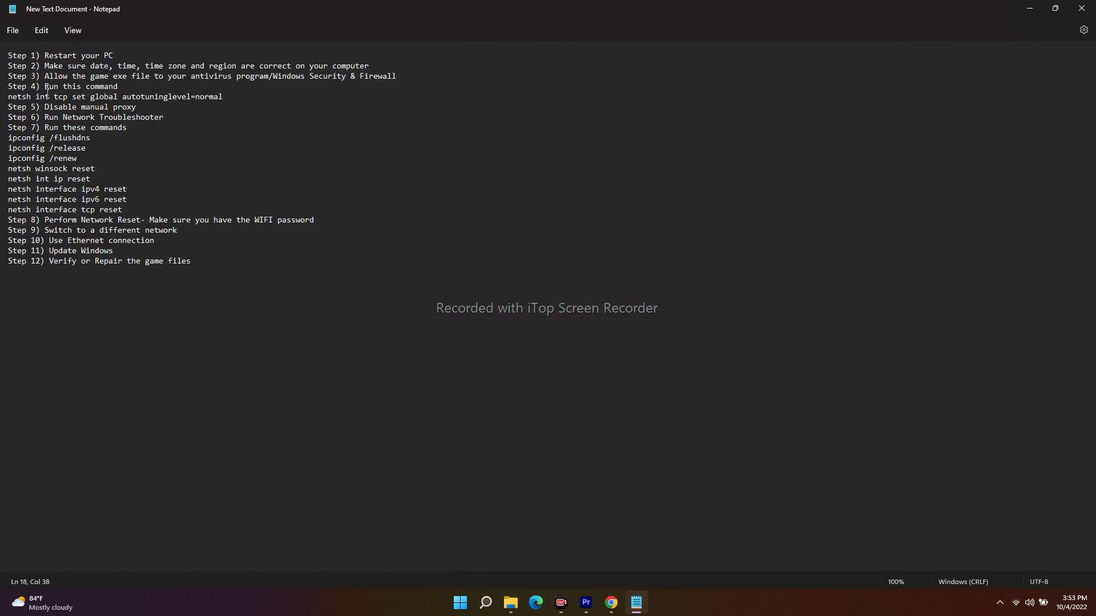
{"action": "left_click_drag", "start_coordinate": [8, 98], "coordinate": [223, 98]}
{"action": "right_click", "coordinate": [201, 98]}
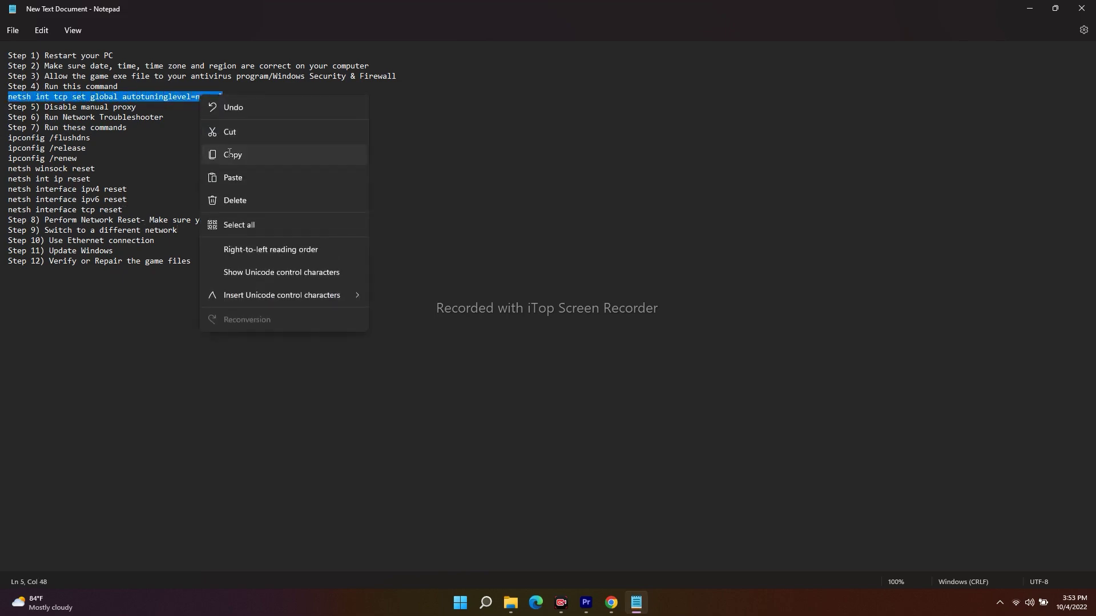
{"action": "left_click", "coordinate": [231, 152]}
{"action": "left_click", "coordinate": [1029, 8]}
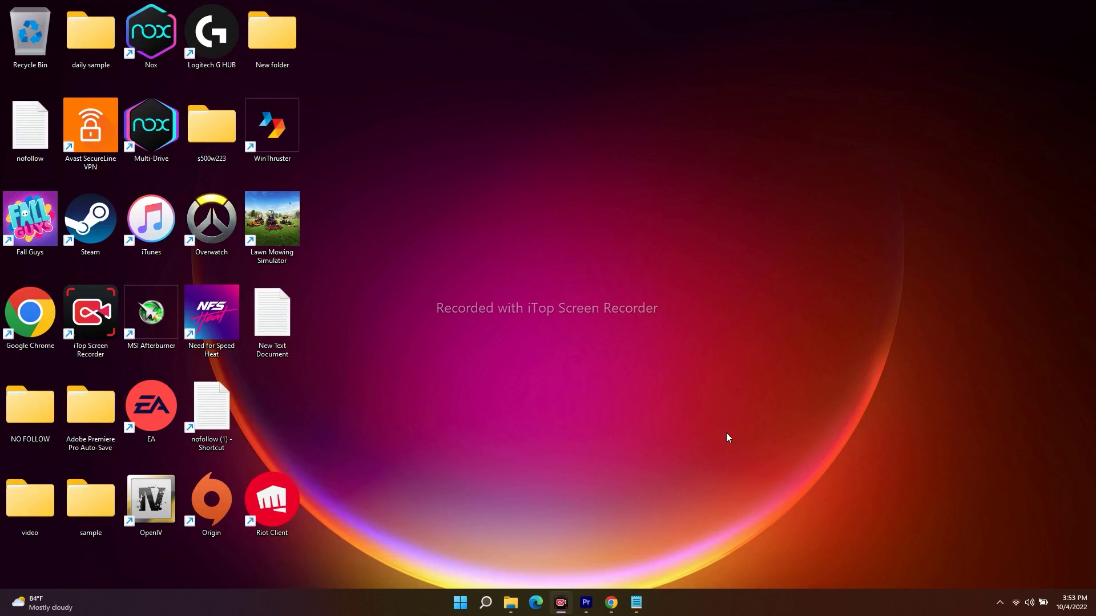
Open Command Prompt as administrator and run "netsh int tcp set global autotuninglevel=normal".
{"action": "left_click", "coordinate": [486, 602]}
{"action": "type", "text": "cmd"}
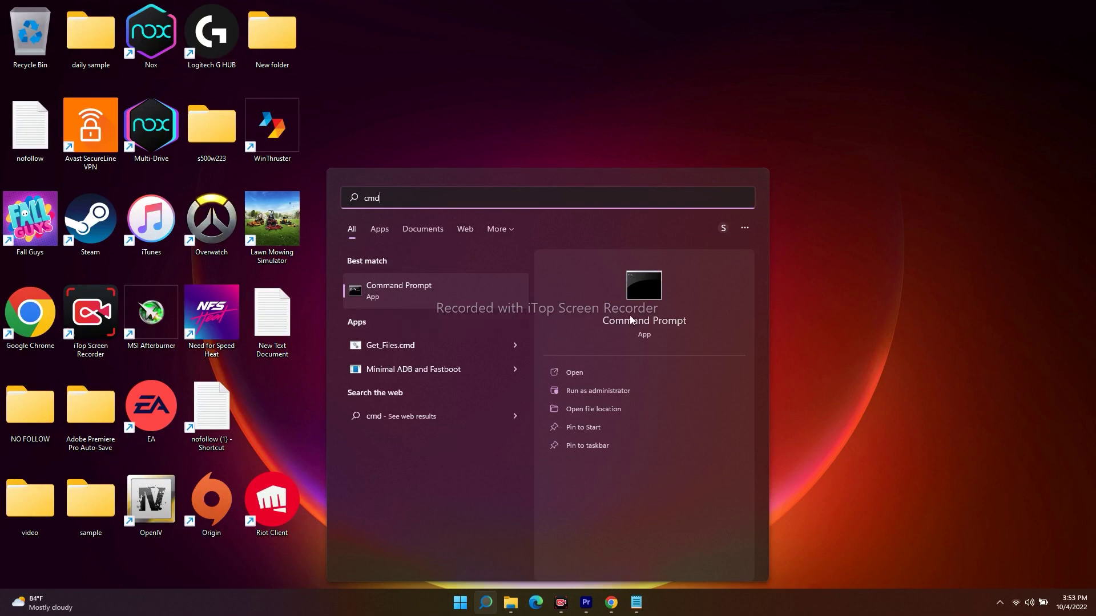
{"action": "left_click", "coordinate": [602, 389]}
{"action": "type", "text": "netsh int tcp set global autotuninglevel=normal"}
{"action": "key", "text": "Return"}
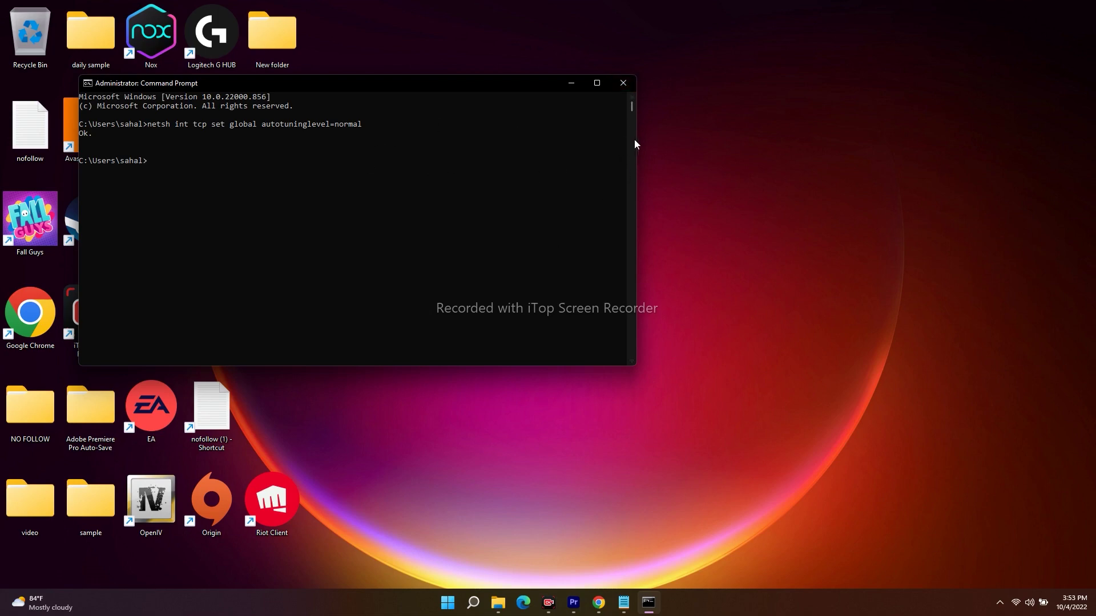
Close the administrator Command Prompt window.
{"action": "left_click_drag", "start_coordinate": [632, 105], "coordinate": [621, 254]}
{"action": "left_click_drag", "start_coordinate": [628, 152], "coordinate": [634, 88]}
{"action": "left_click", "coordinate": [625, 82]}
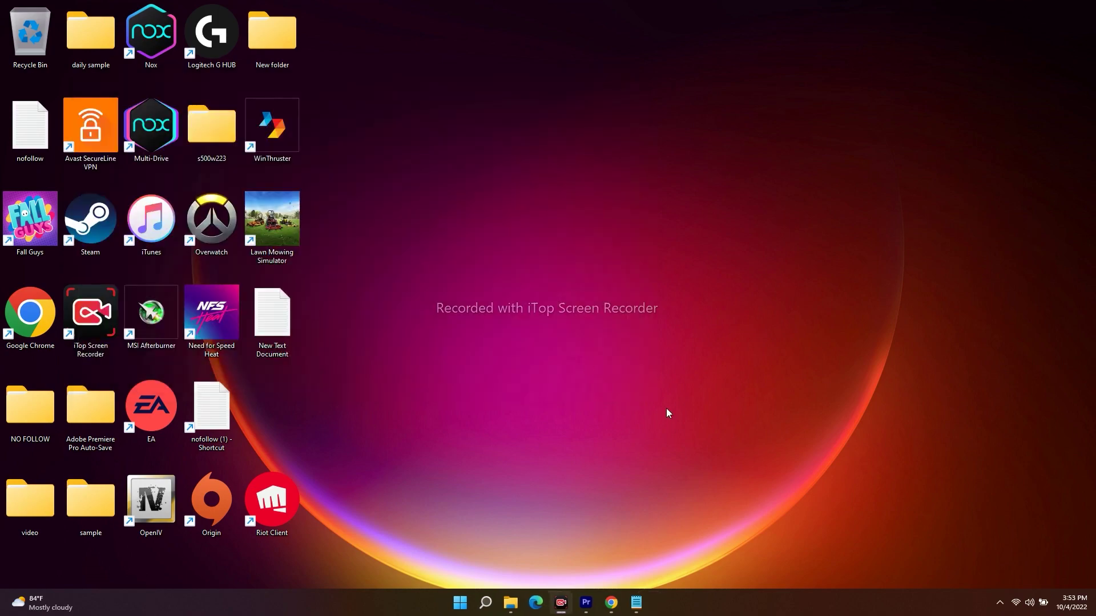
{"action": "left_click", "coordinate": [614, 608]}
{"action": "left_click", "coordinate": [612, 605]}
Review the automatic and manual proxy setup under Network & internet in Settings, and close Settings.
{"action": "left_click", "coordinate": [486, 605]}
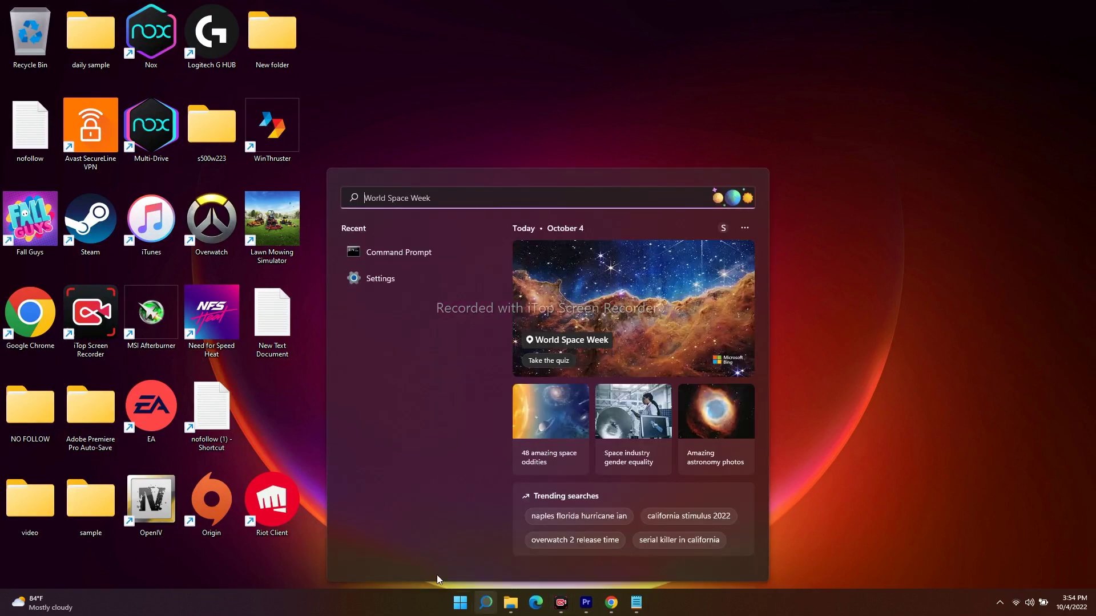
{"action": "left_click", "coordinate": [365, 279]}
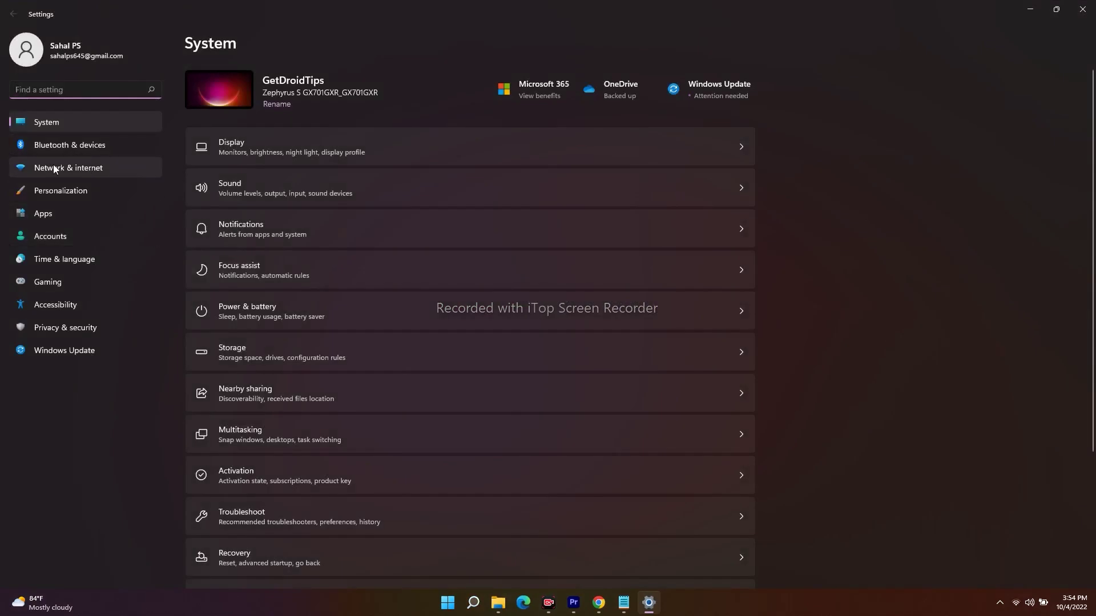
{"action": "left_click", "coordinate": [71, 166]}
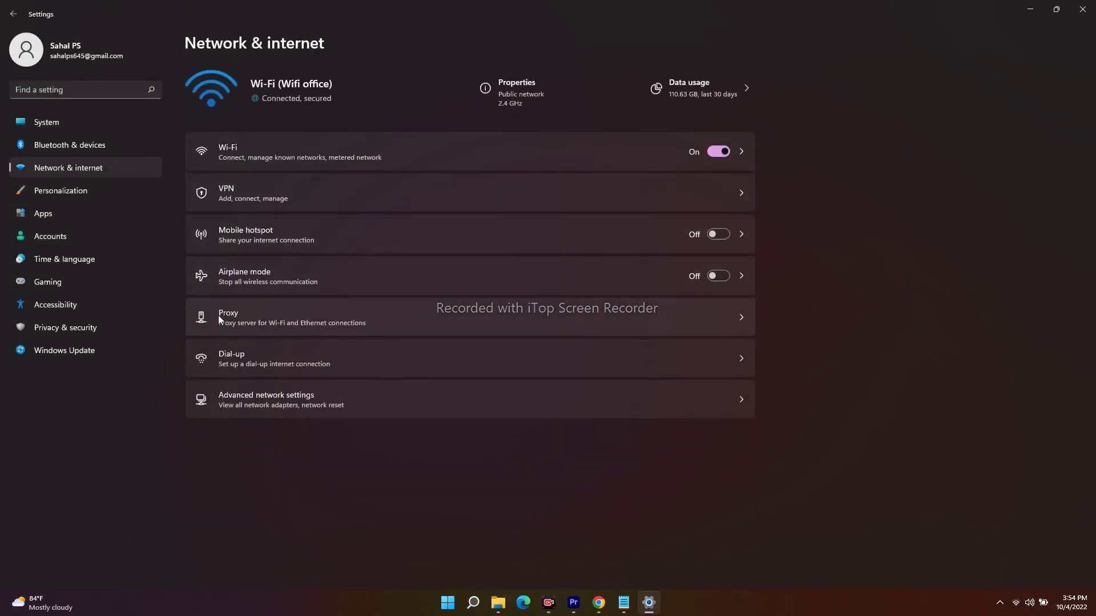
{"action": "left_click", "coordinate": [255, 310]}
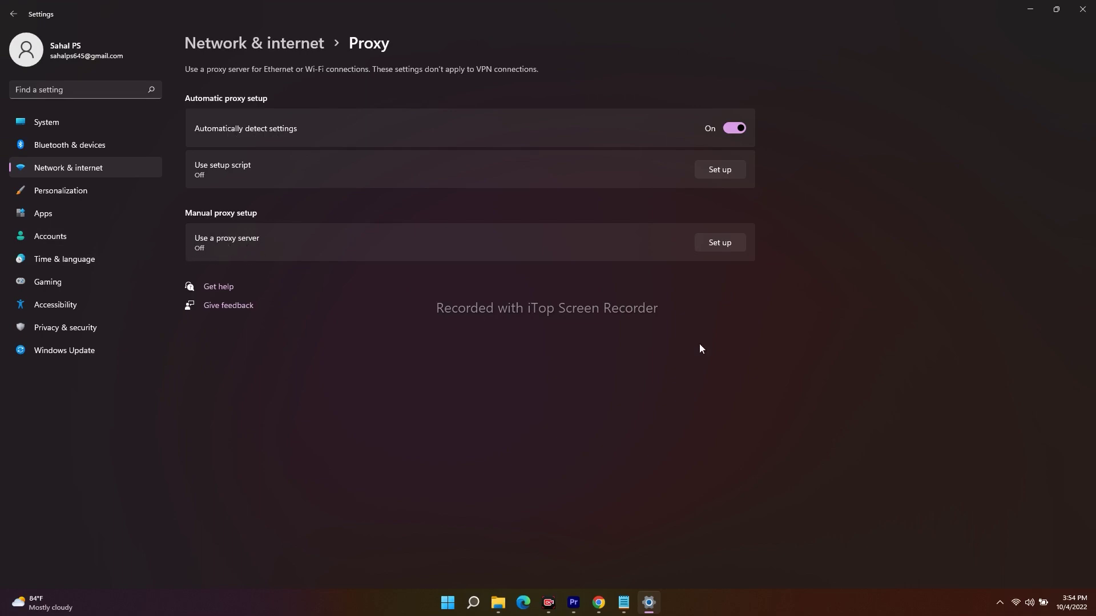
{"action": "left_click", "coordinate": [1082, 9]}
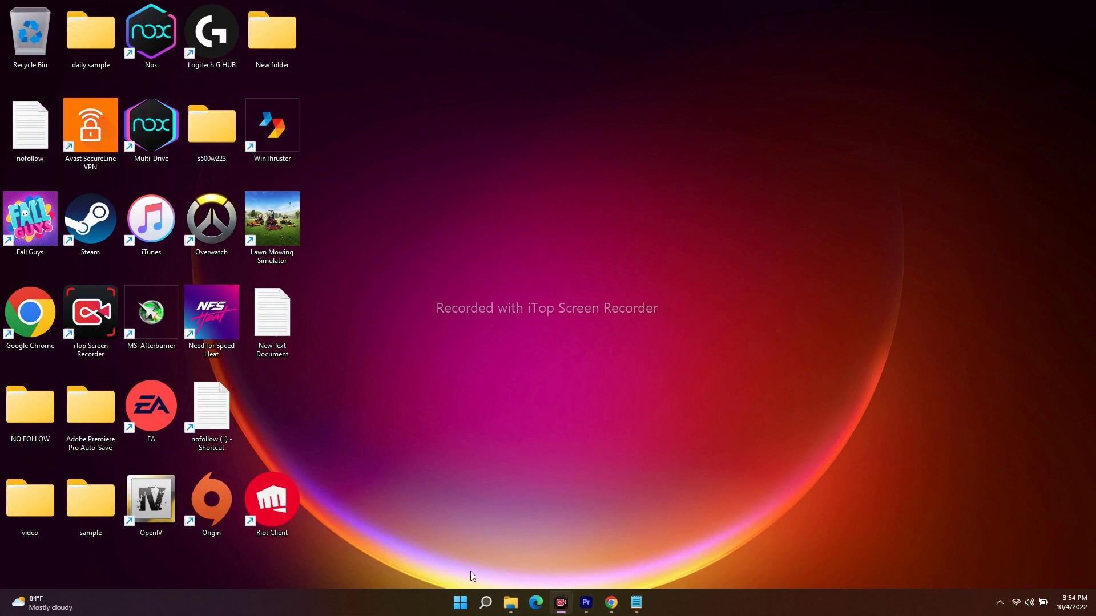
Open the Other troubleshooters list under System > Troubleshoot in Settings.
{"action": "left_click", "coordinate": [486, 602]}
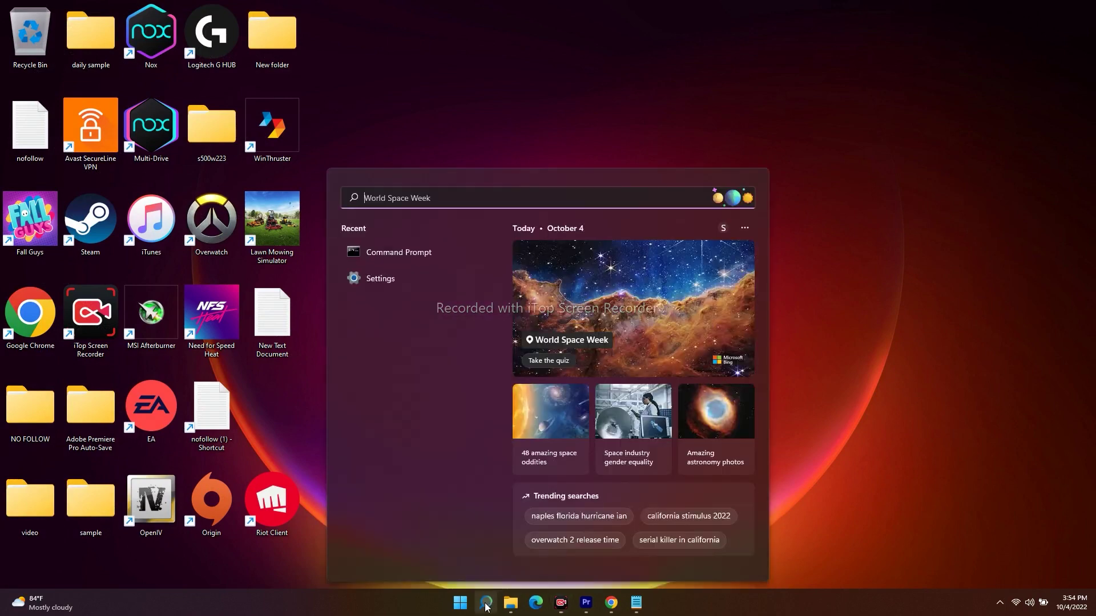
{"action": "left_click", "coordinate": [365, 281]}
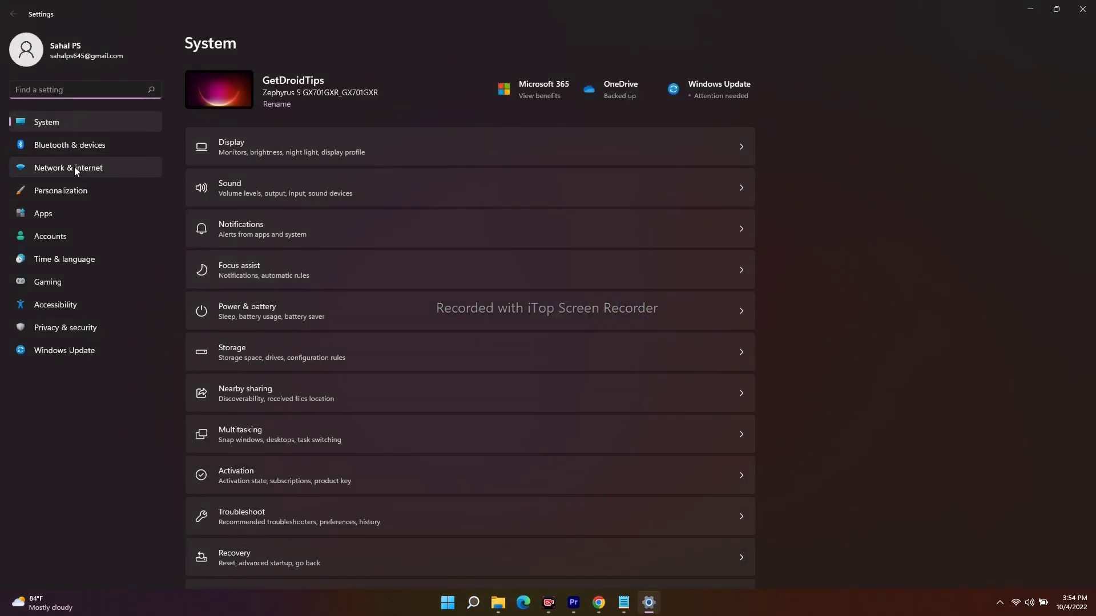
{"action": "scroll", "coordinate": [740, 294], "scroll_direction": "down", "scroll_amount": 2}
{"action": "scroll", "coordinate": [319, 191], "scroll_direction": "down", "scroll_amount": 2}
{"action": "scroll", "coordinate": [320, 191], "scroll_direction": "up", "scroll_amount": 4}
{"action": "scroll", "coordinate": [425, 260], "scroll_direction": "down", "scroll_amount": 3}
{"action": "left_click", "coordinate": [256, 354]}
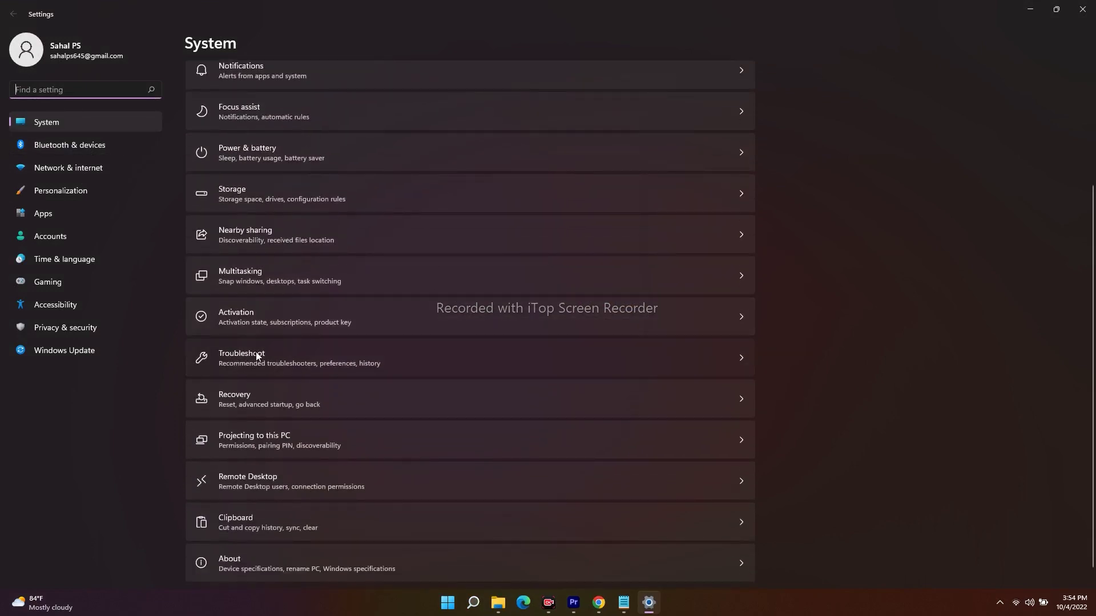
{"action": "left_click", "coordinate": [254, 181]}
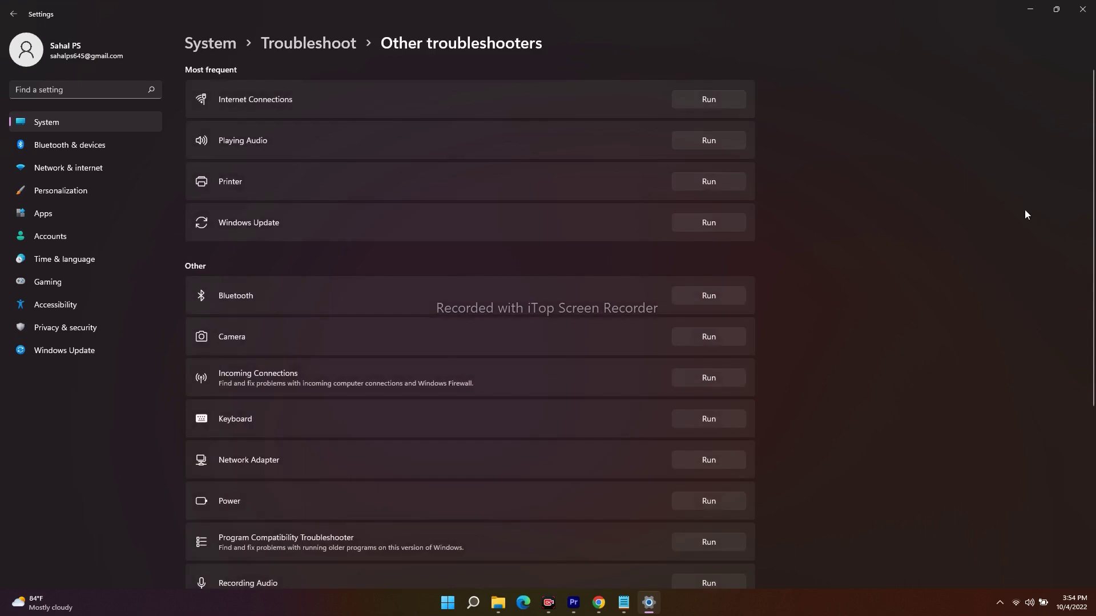
Start the Network Adapter troubleshooter for all network adapters, cancel the detection and close Settings.
{"action": "scroll", "coordinate": [996, 219], "scroll_direction": "down", "scroll_amount": 3}
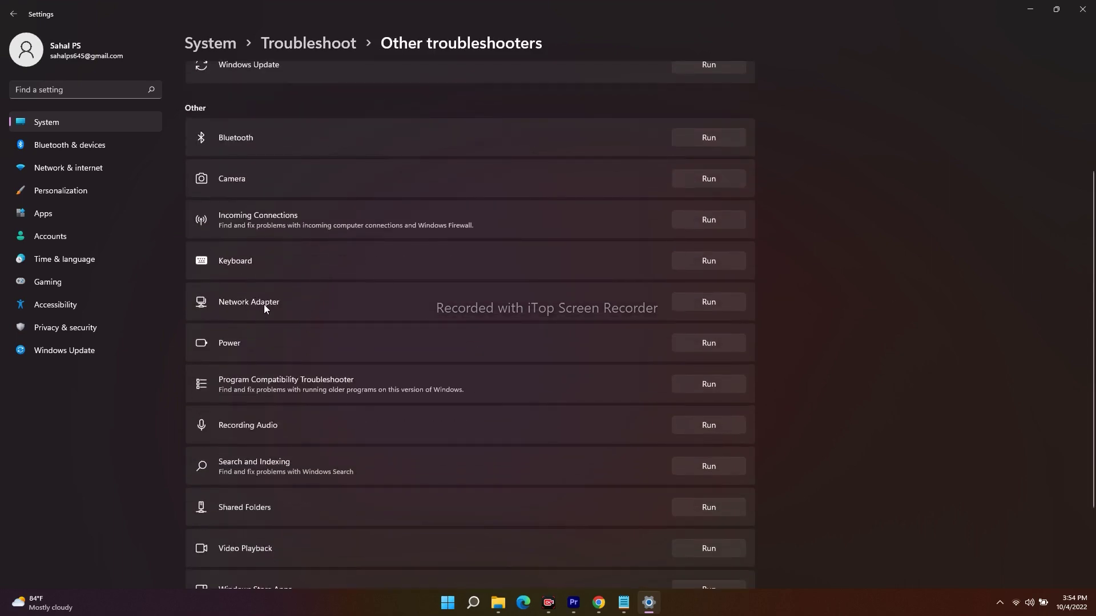
{"action": "left_click", "coordinate": [721, 303]}
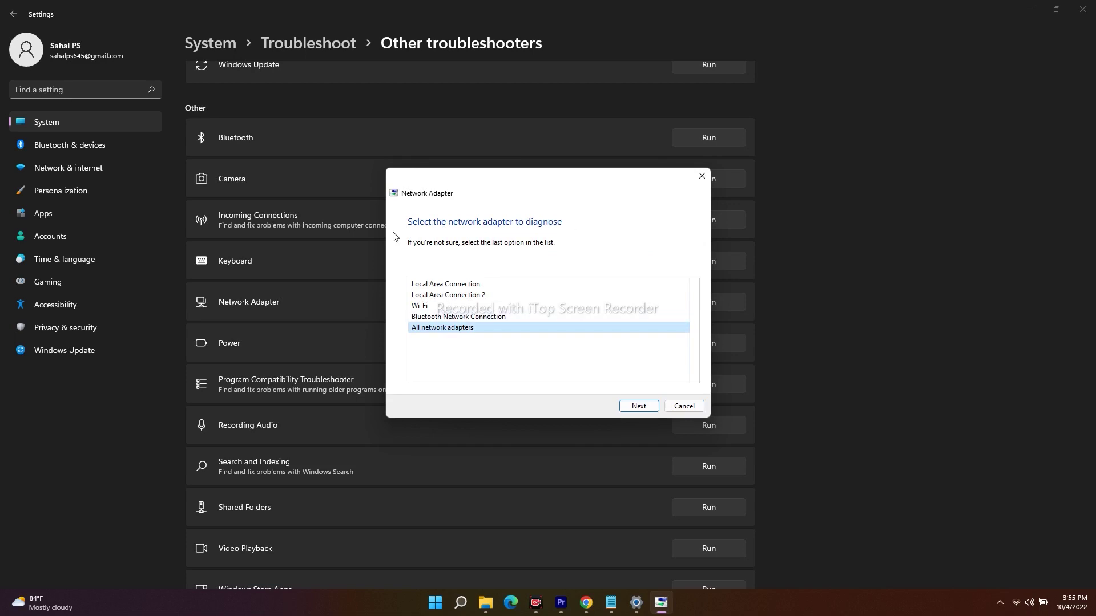
{"action": "left_click", "coordinate": [639, 407]}
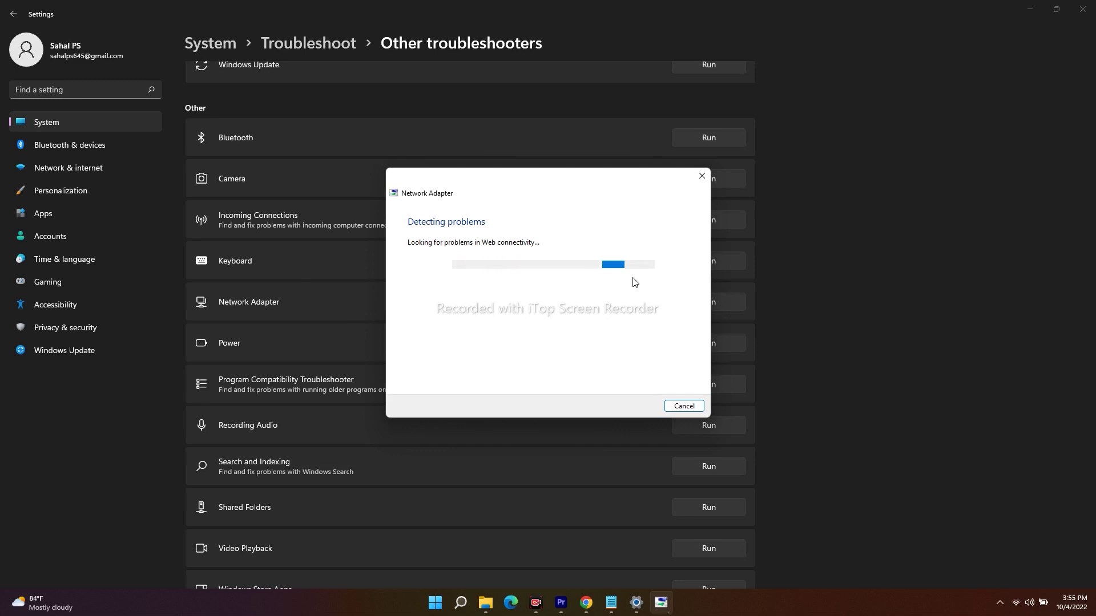
{"action": "left_click", "coordinate": [685, 407]}
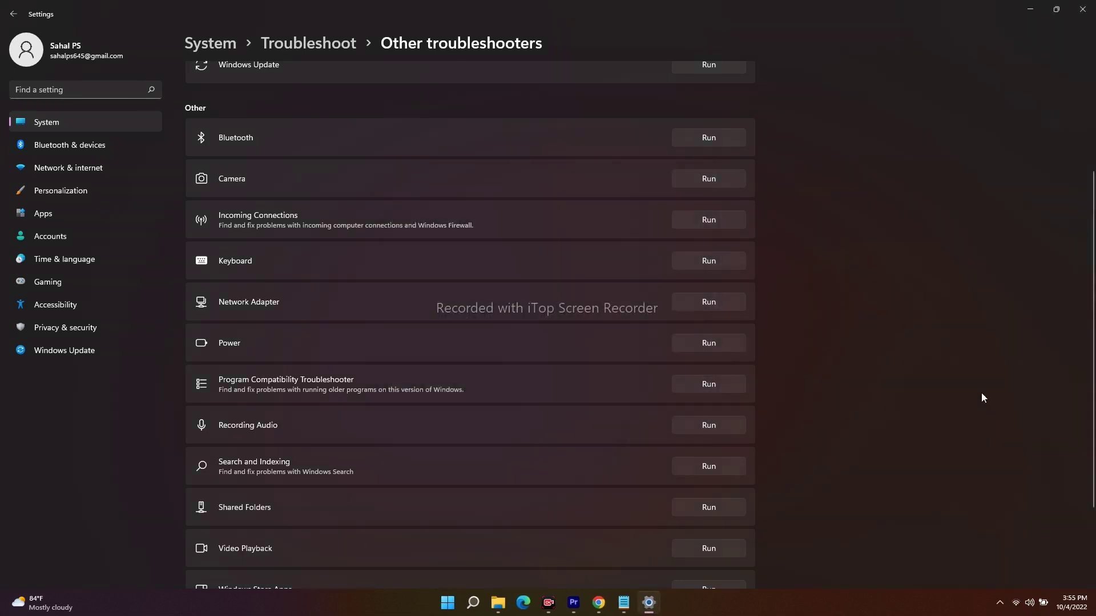
{"action": "left_click", "coordinate": [1080, 11]}
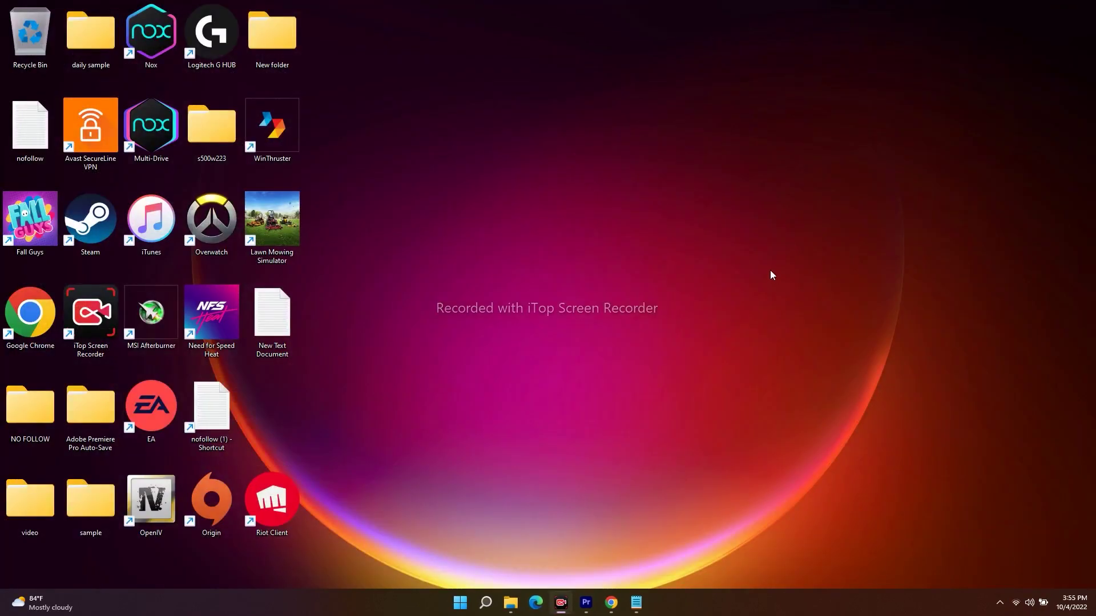
Copy the command "ipconfig /flushdns" from the Notepad document and minimize it.
{"action": "left_click", "coordinate": [636, 603]}
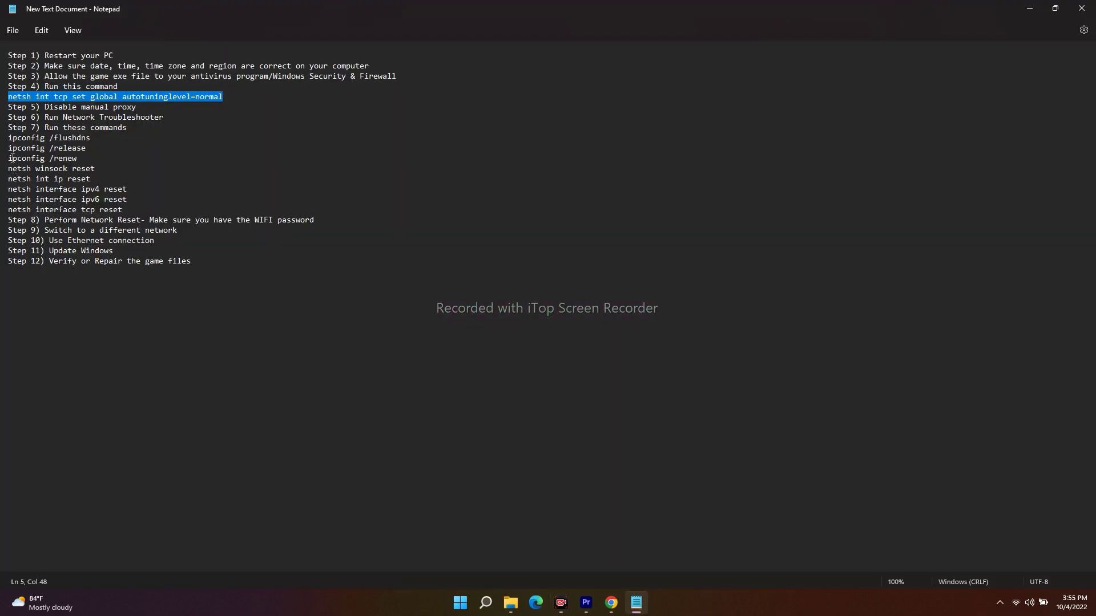
{"action": "left_click_drag", "start_coordinate": [10, 139], "coordinate": [90, 137]}
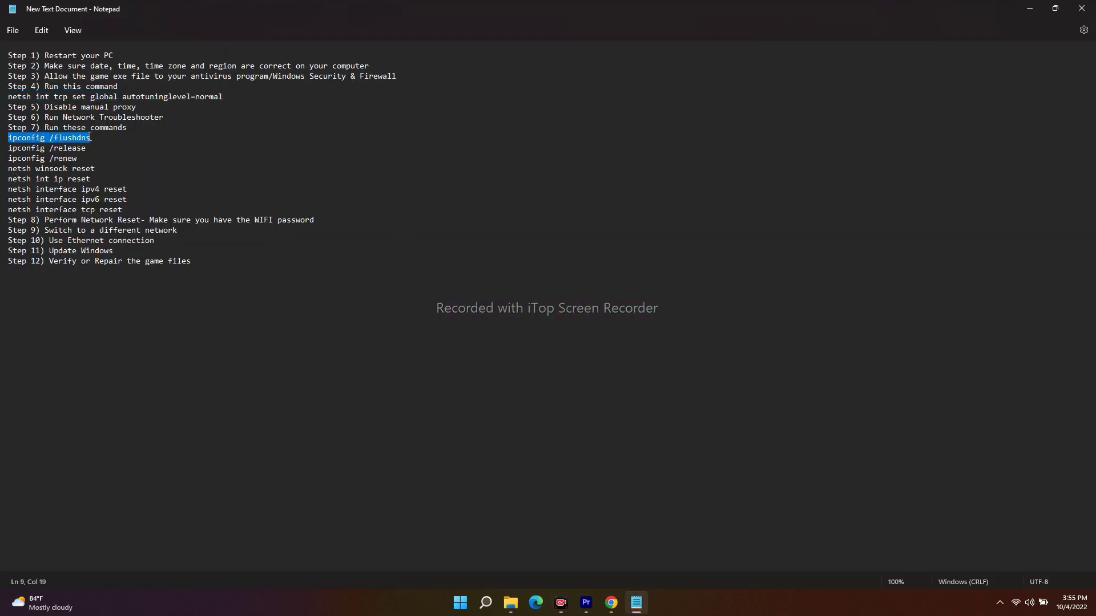
{"action": "right_click", "coordinate": [83, 140]}
{"action": "left_click", "coordinate": [125, 194]}
{"action": "left_click", "coordinate": [1035, 5]}
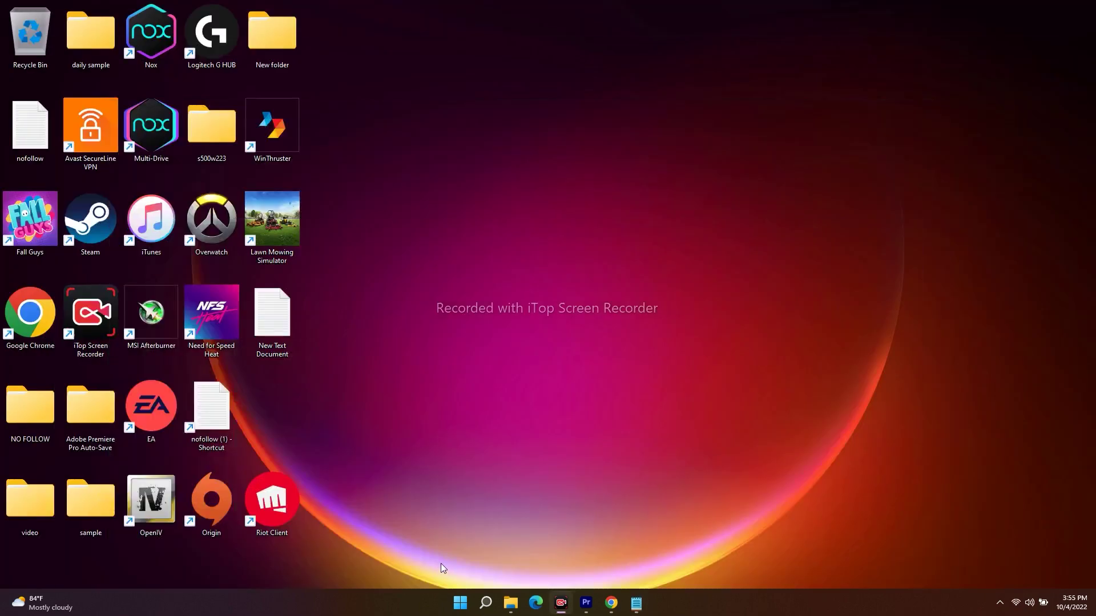
Open Command Prompt as administrator and run "ipconfig /flushdns".
{"action": "left_click", "coordinate": [486, 603]}
{"action": "right_click", "coordinate": [416, 258]}
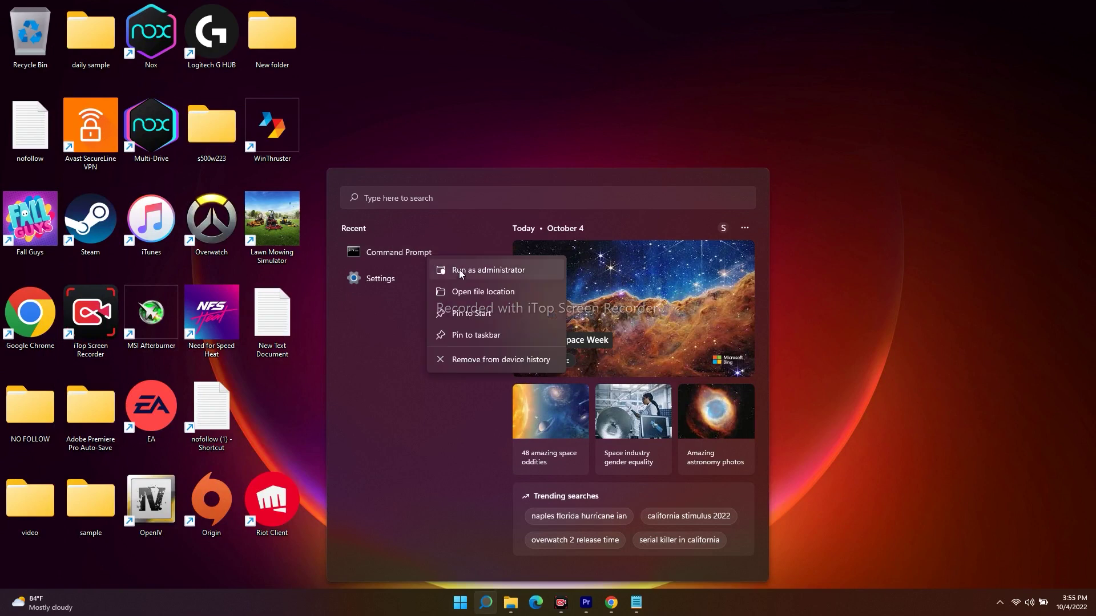
{"action": "left_click", "coordinate": [476, 272]}
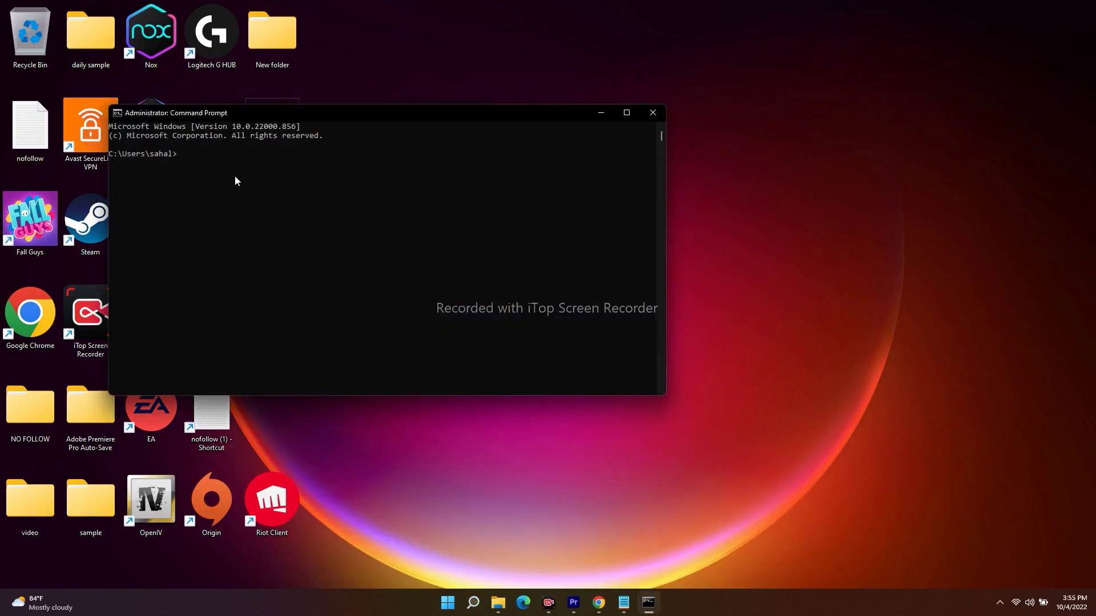
{"action": "type", "text": "ipconfig /flushdns"}
{"action": "key", "text": "Return"}
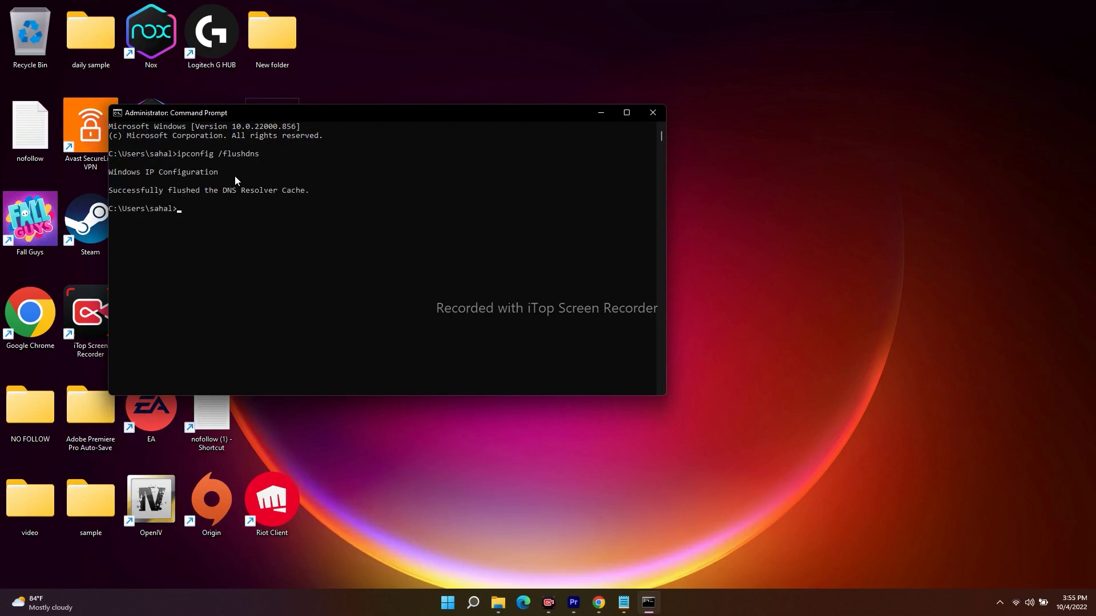
Copy "ipconfig /release" from the Notepad document and run it in the administrator Command Prompt.
{"action": "key", "text": "alt+Tab"}
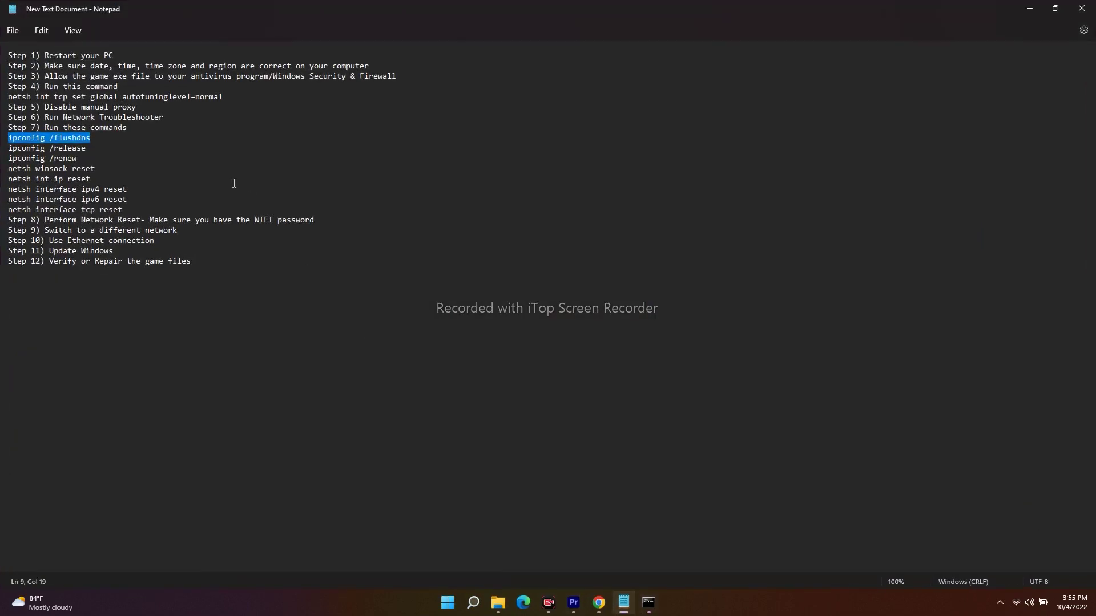
{"action": "left_click_drag", "start_coordinate": [86, 148], "coordinate": [7, 149]}
{"action": "right_click", "coordinate": [36, 155]}
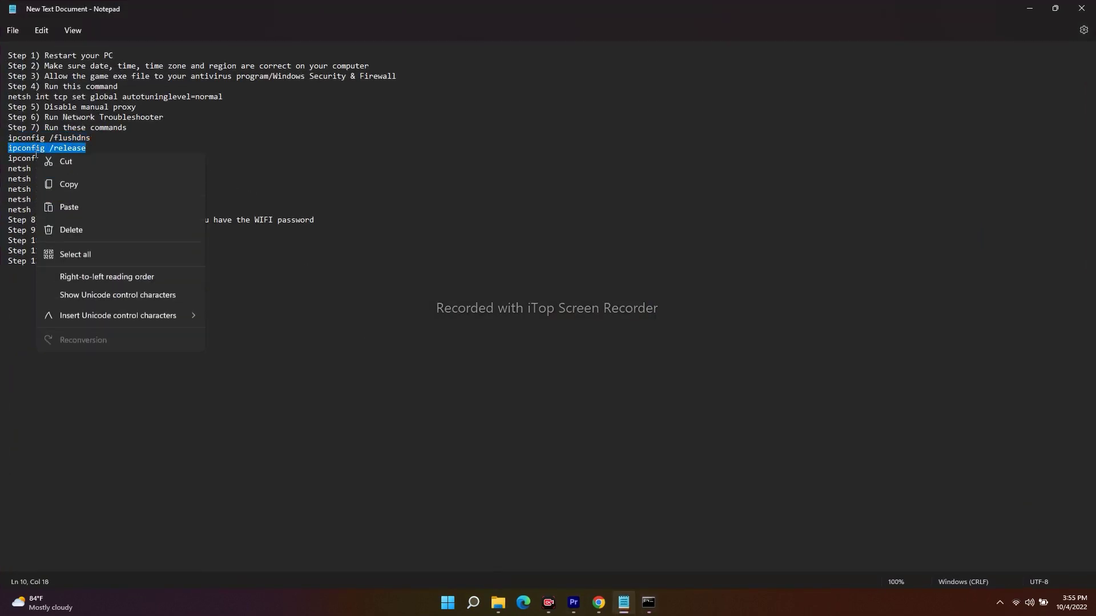
{"action": "left_click", "coordinate": [63, 213]}
{"action": "left_click", "coordinate": [648, 602]}
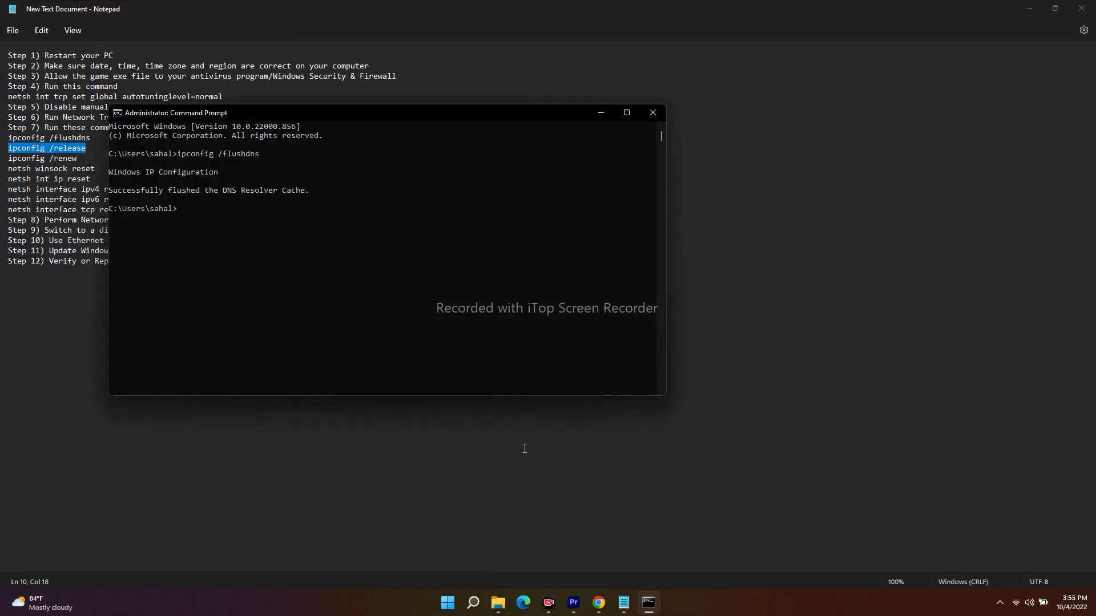
{"action": "key", "text": "ctrl+v"}
{"action": "key", "text": "Return"}
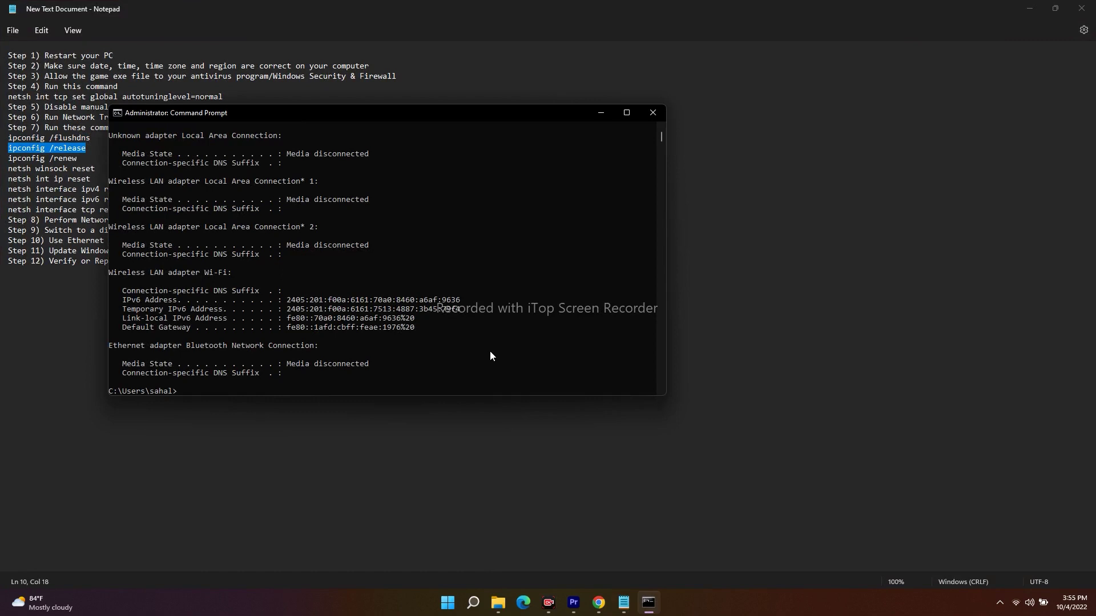
Move the Command Prompt window clear of the Notepad command list, and copy and run "ipconfig /renew".
{"action": "left_click_drag", "start_coordinate": [421, 127], "coordinate": [611, 167]}
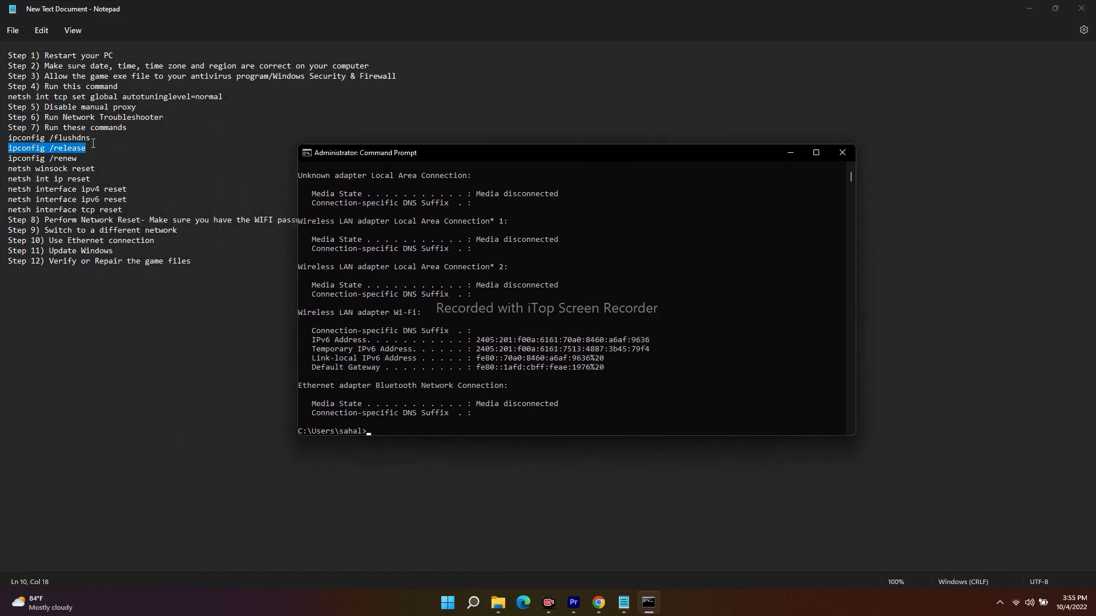
{"action": "left_click", "coordinate": [13, 160]}
{"action": "mouse_move", "coordinate": [13, 160]}
{"action": "left_mouse_down"}
{"action": "mouse_move", "coordinate": [80, 170]}
{"action": "mouse_move", "coordinate": [8, 158]}
{"action": "left_mouse_up"}
{"action": "left_click", "coordinate": [77, 159]}
{"action": "right_click", "coordinate": [29, 160]}
{"action": "left_click", "coordinate": [60, 219]}
{"action": "left_click", "coordinate": [648, 603]}
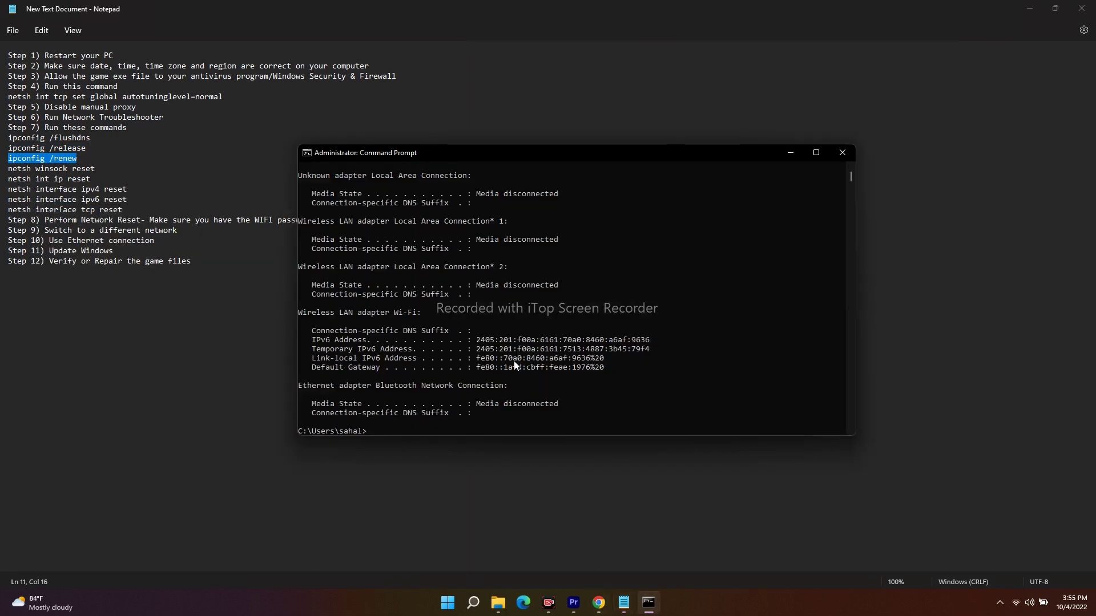
{"action": "key", "text": "ctrl+v"}
{"action": "key", "text": "Return"}
Copy "netsh winsock reset" from the Notepad document and run it in Command Prompt.
{"action": "left_click_drag", "start_coordinate": [97, 170], "coordinate": [7, 169]}
{"action": "right_click", "coordinate": [10, 170]}
{"action": "left_click", "coordinate": [46, 222]}
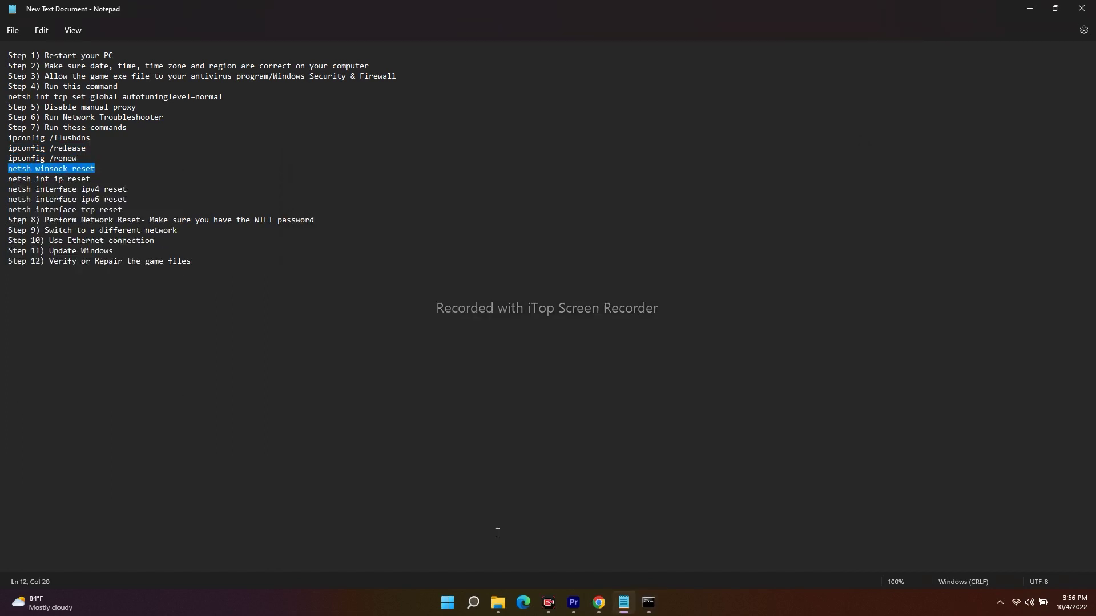
{"action": "left_click", "coordinate": [649, 603]}
{"action": "key", "text": "ctrl+v"}
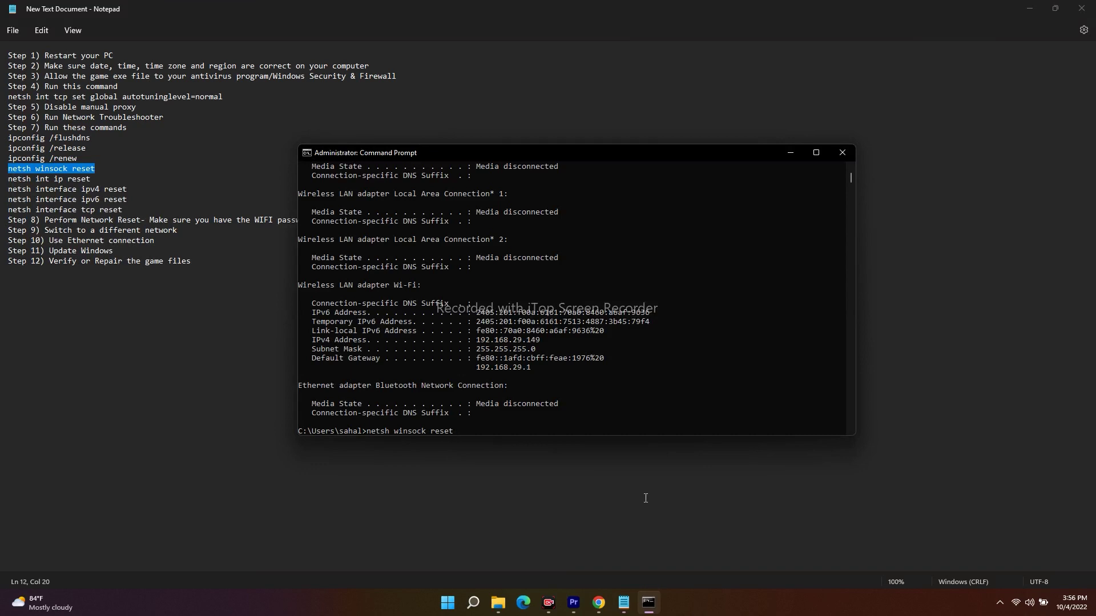
{"action": "key", "text": "Return"}
Copy "netsh int ip reset" from the Notepad document and run it in Command Prompt.
{"action": "left_click_drag", "start_coordinate": [91, 183], "coordinate": [7, 181]}
{"action": "right_click", "coordinate": [9, 179]}
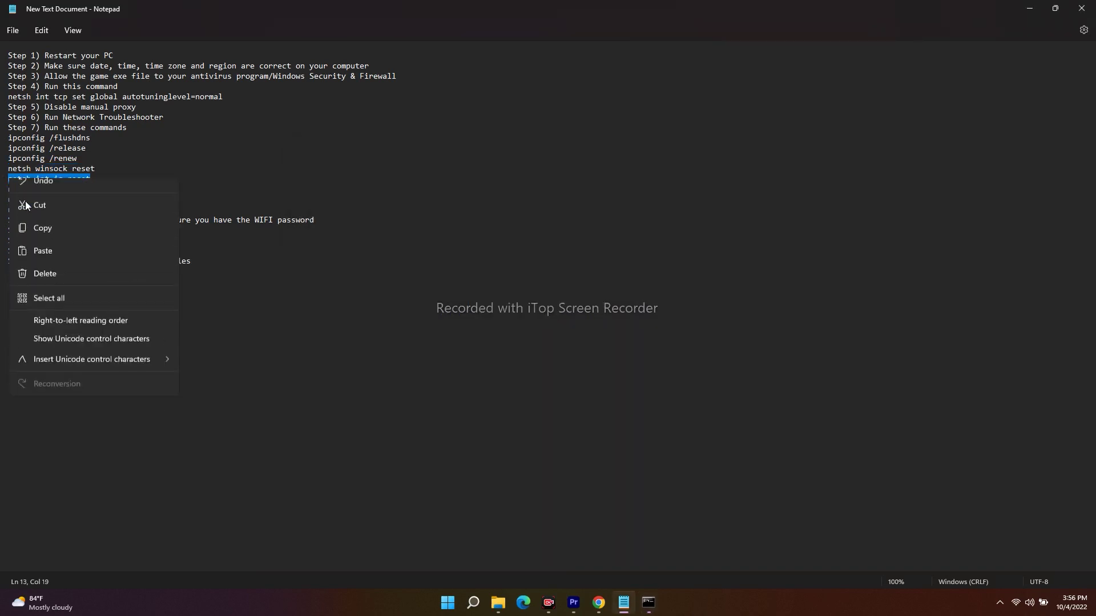
{"action": "left_click", "coordinate": [35, 232]}
{"action": "left_click", "coordinate": [642, 597]}
{"action": "key", "text": "ctrl+v"}
{"action": "type", "text": "\\"}
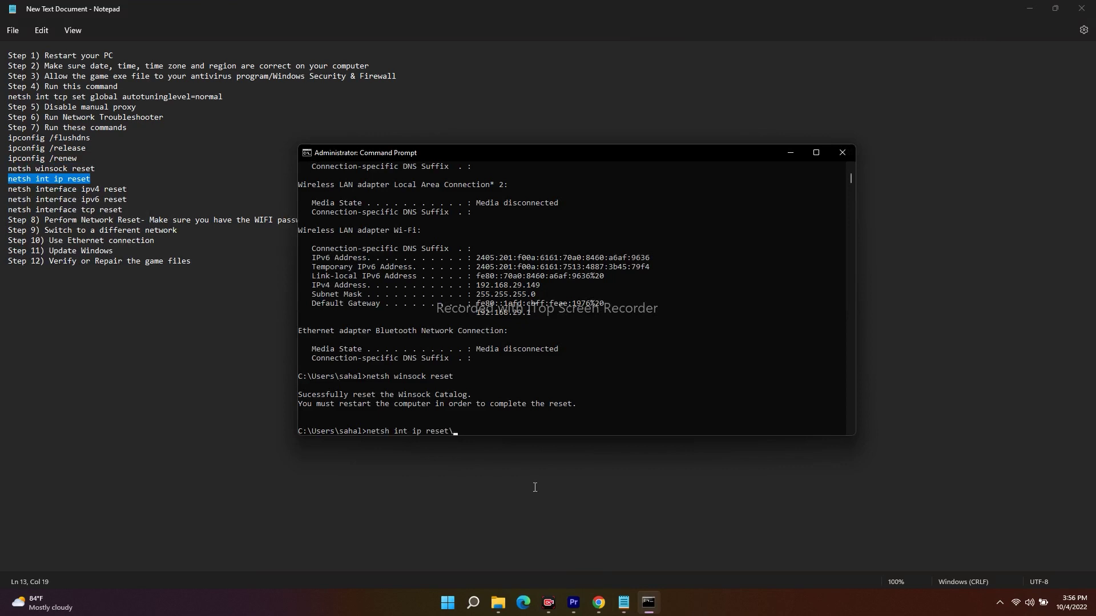
{"action": "key", "text": "BackSpace"}
{"action": "key", "text": "Return"}
Copy "netsh interface ipv4 reset" from the Notepad document and run it in Command Prompt.
{"action": "left_click_drag", "start_coordinate": [128, 190], "coordinate": [8, 189]}
{"action": "right_click", "coordinate": [12, 193]}
{"action": "left_click", "coordinate": [40, 253]}
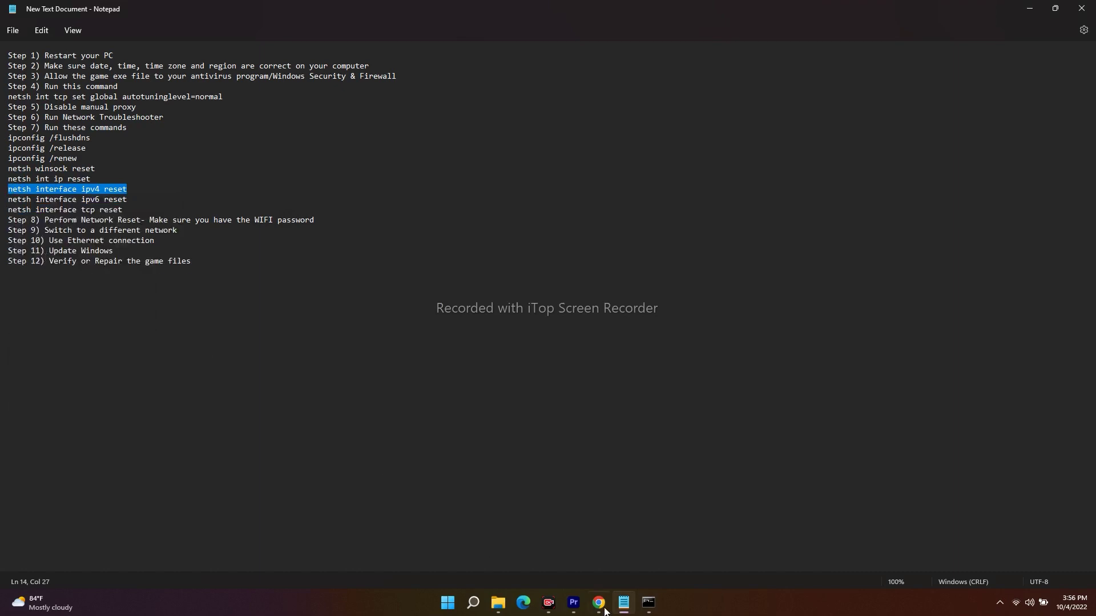
{"action": "left_click", "coordinate": [648, 602]}
{"action": "key", "text": "ctrl+v"}
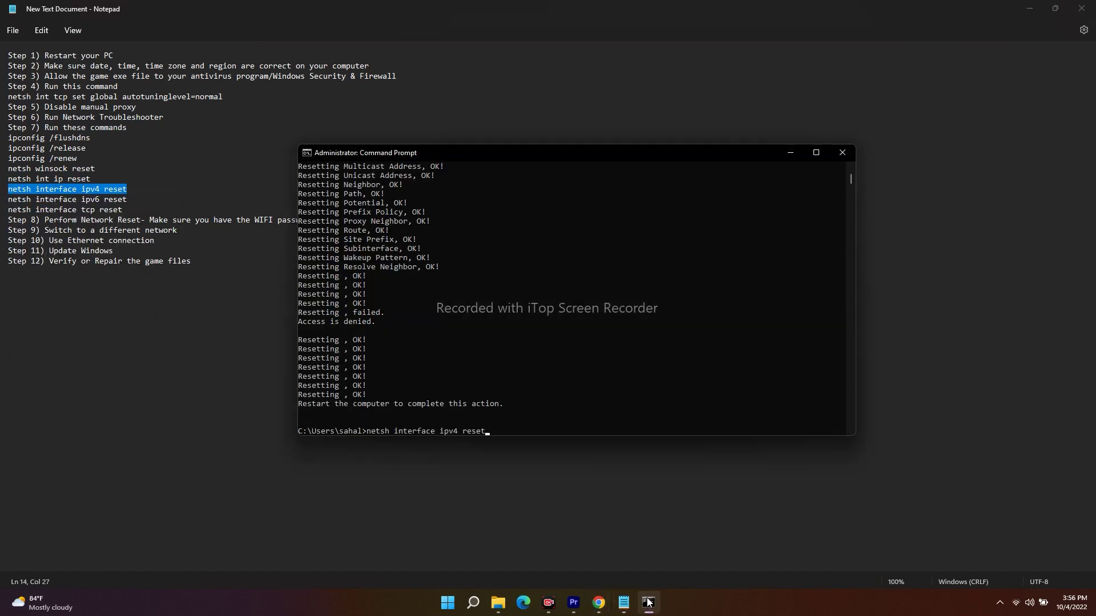
{"action": "key", "text": "Return"}
Copy "netsh interface ipv6 reset" from the Notepad document and run it in Command Prompt.
{"action": "left_click_drag", "start_coordinate": [129, 202], "coordinate": [2, 201]}
{"action": "right_click", "coordinate": [35, 202]}
{"action": "left_click", "coordinate": [40, 252]}
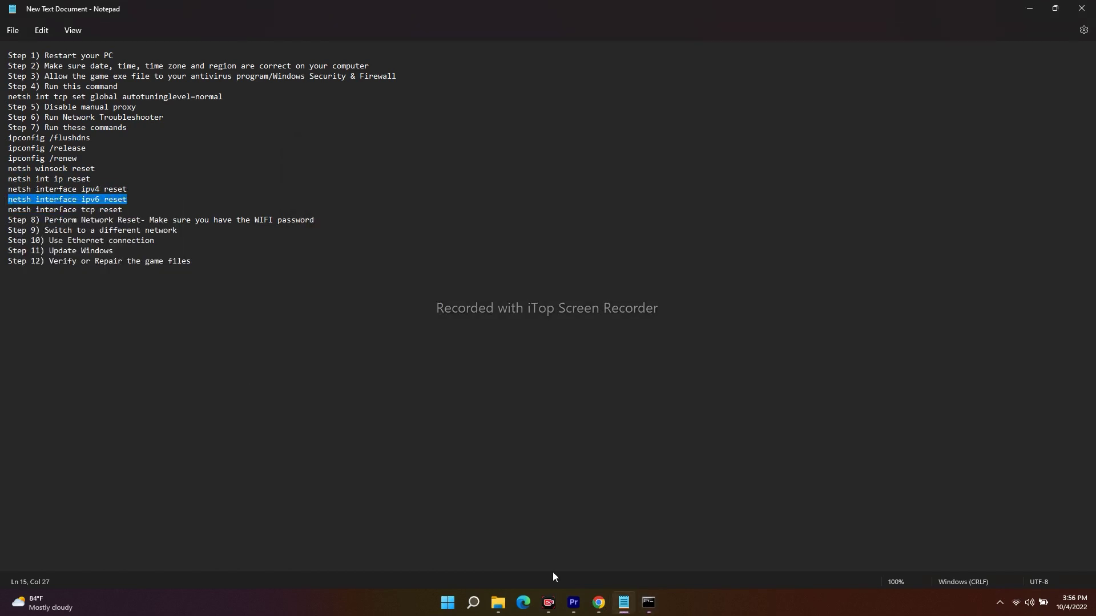
{"action": "left_click", "coordinate": [649, 602]}
{"action": "key", "text": "ctrl+v"}
{"action": "key", "text": "Return"}
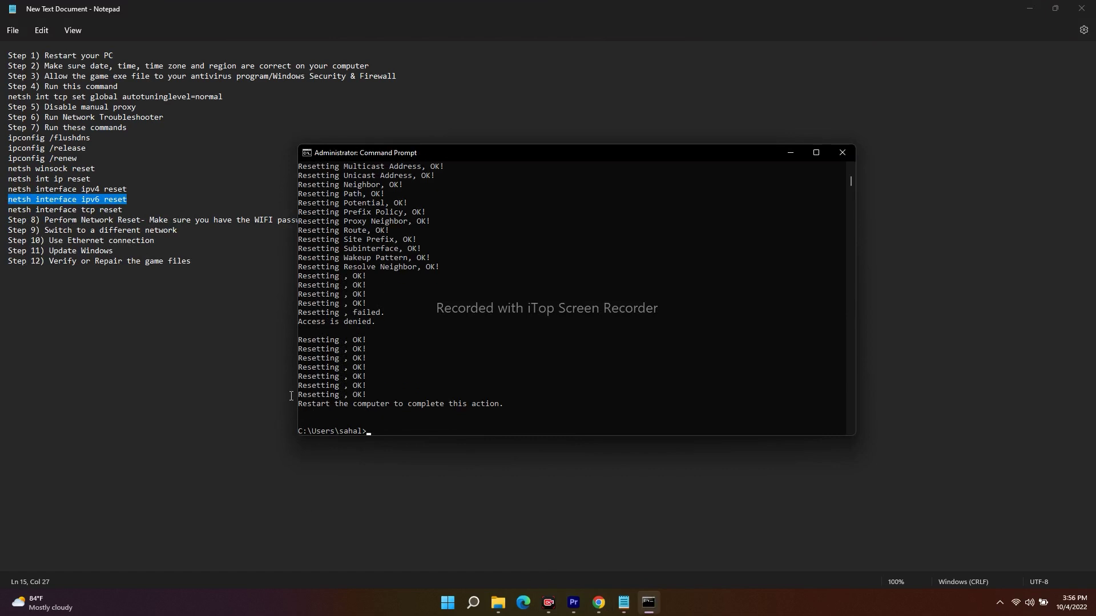
Copy "netsh interface tcp reset" from the Notepad document, run it in Command Prompt and close Command Prompt.
{"action": "left_click_drag", "start_coordinate": [124, 210], "coordinate": [8, 210]}
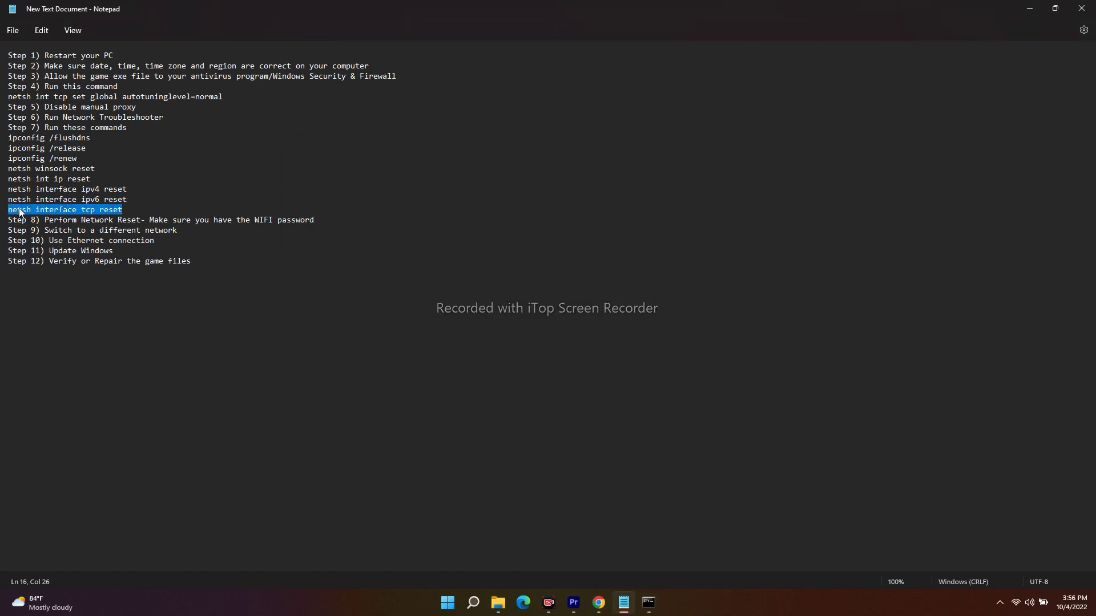
{"action": "right_click", "coordinate": [25, 212]}
{"action": "left_click", "coordinate": [64, 277]}
{"action": "left_click", "coordinate": [649, 605]}
{"action": "key", "text": "ctrl+v"}
{"action": "key", "text": "Return"}
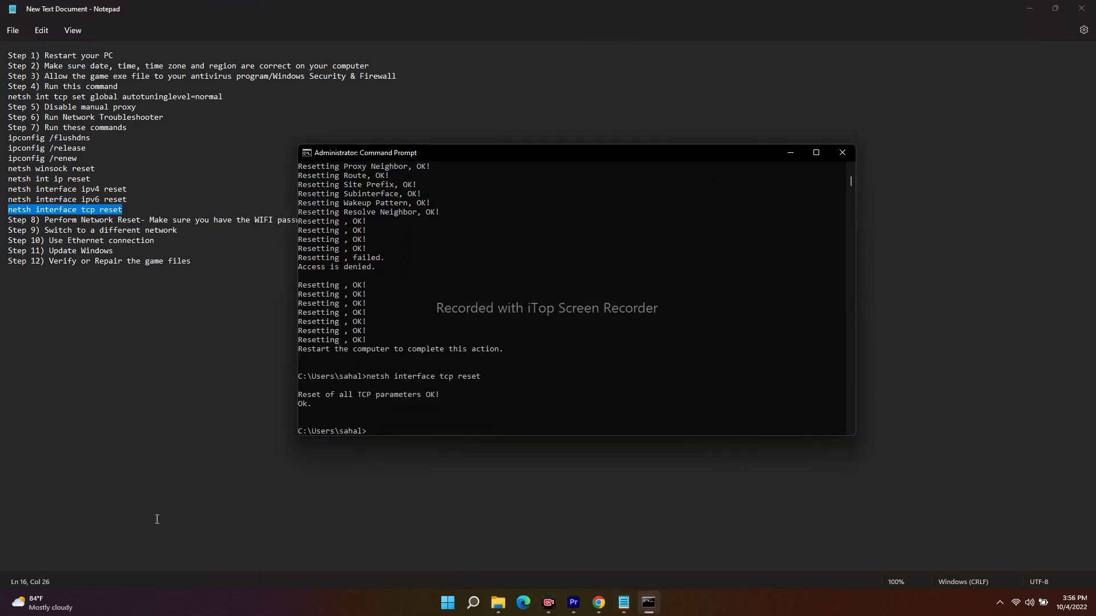
{"action": "left_click", "coordinate": [841, 153]}
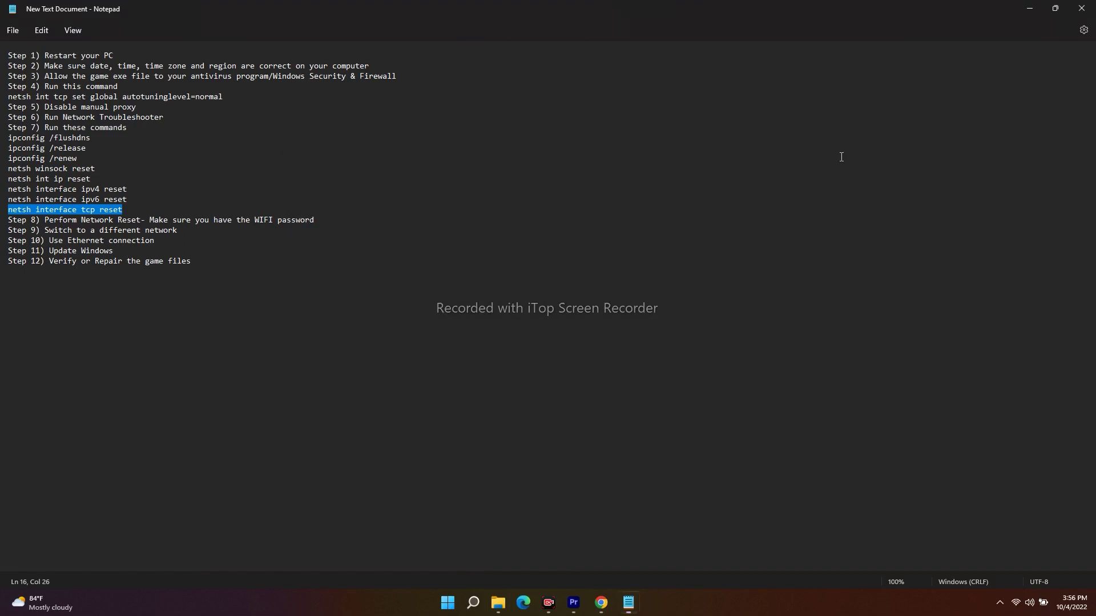
Minimize the Notepad document and refresh the desktop.
{"action": "left_click", "coordinate": [1029, 8]}
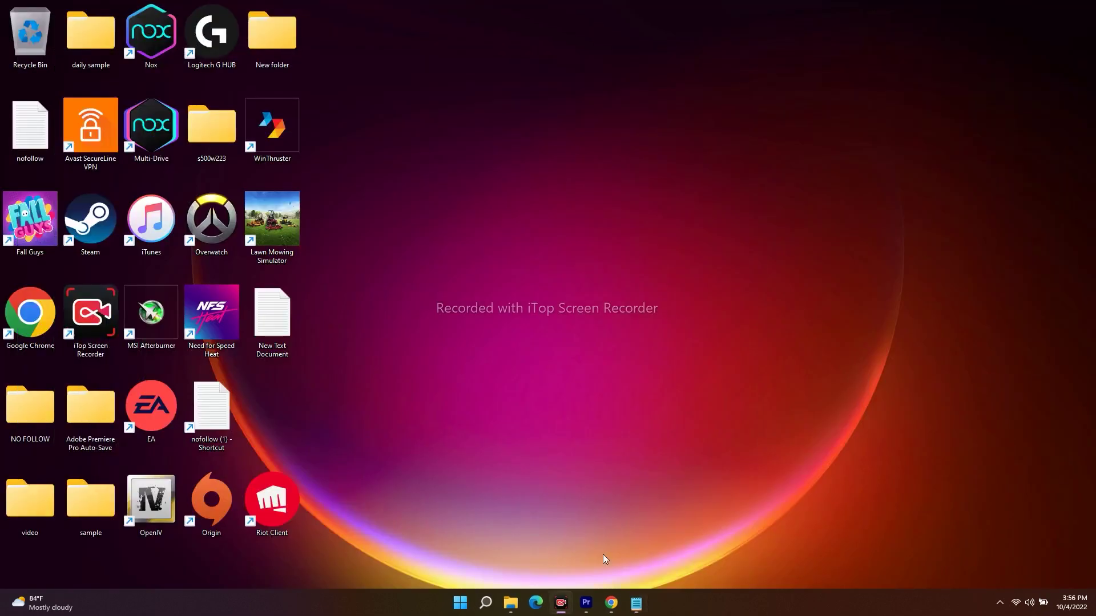
{"action": "right_click", "coordinate": [625, 383]}
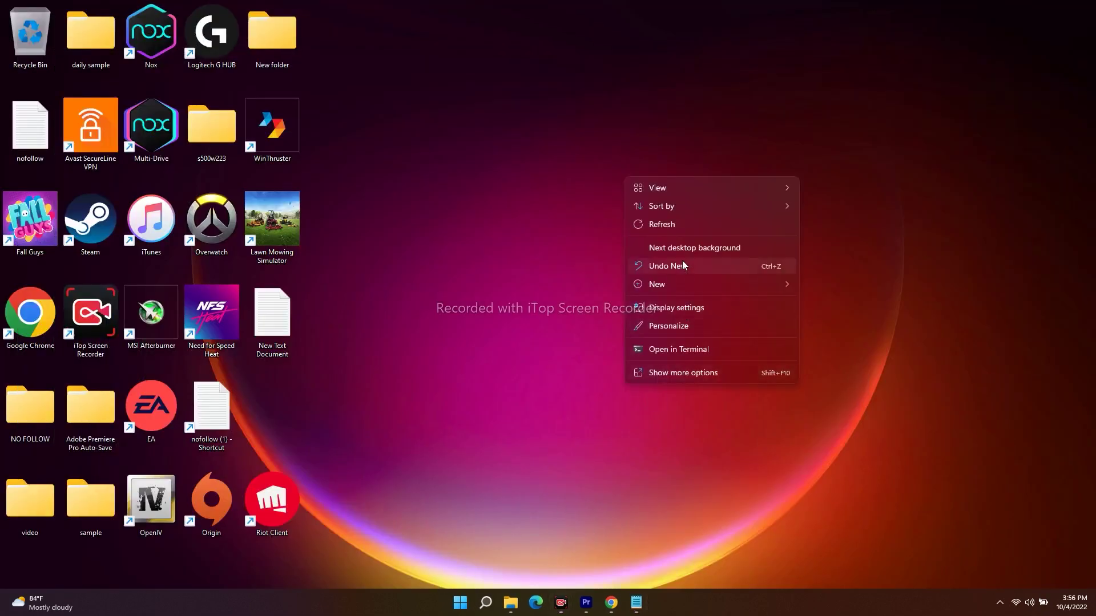
{"action": "left_click", "coordinate": [687, 222]}
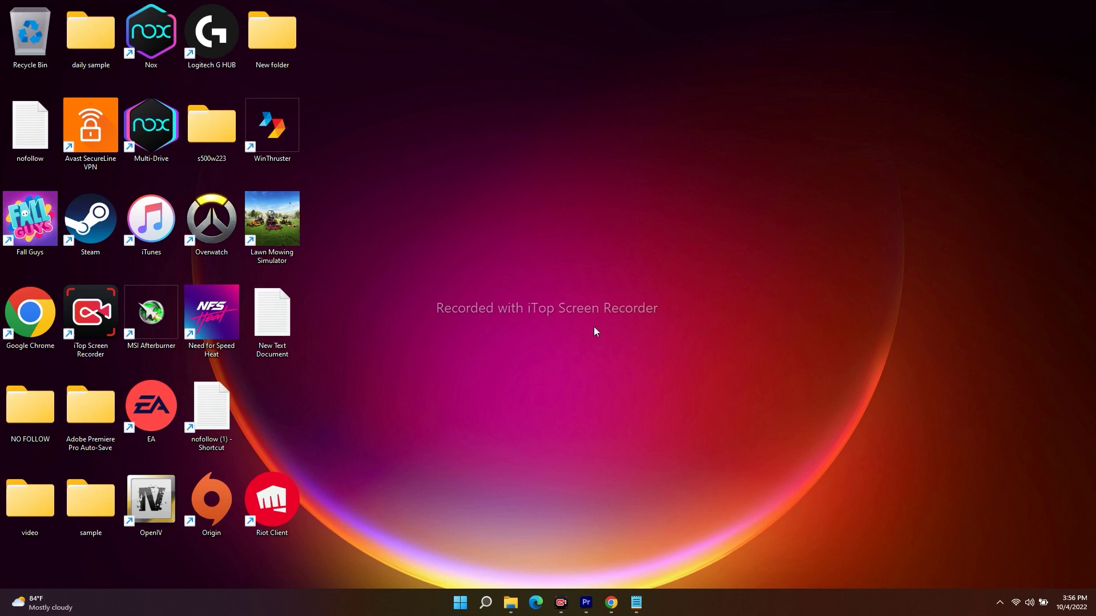
Review the Wi-Fi page and the Network reset option under Advanced network settings in Windows Settings, without starting the reset.
{"action": "left_click", "coordinate": [486, 603]}
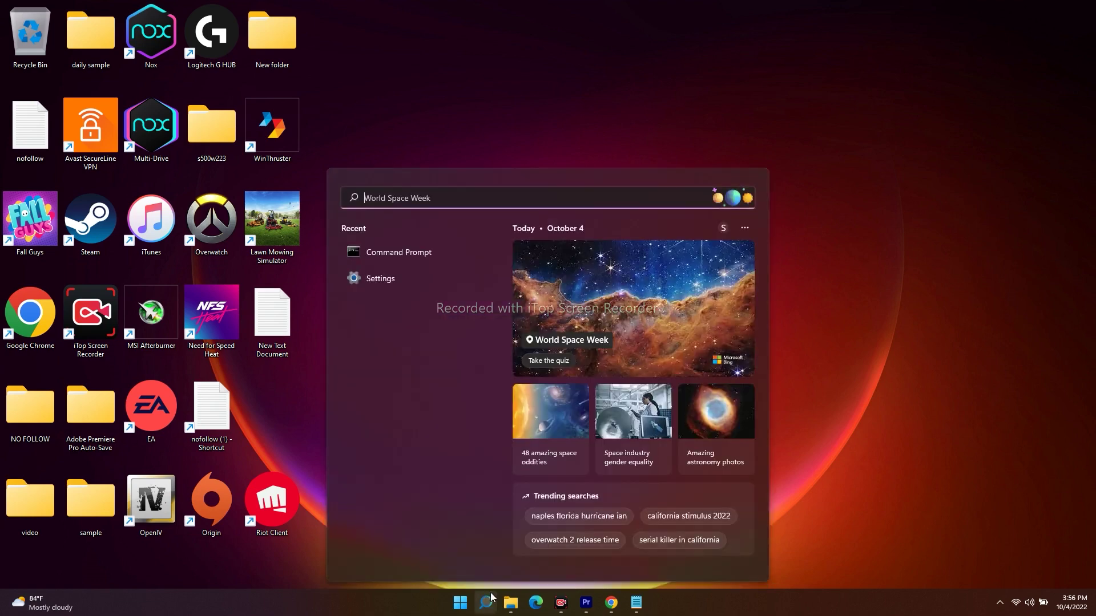
{"action": "left_click", "coordinate": [385, 274]}
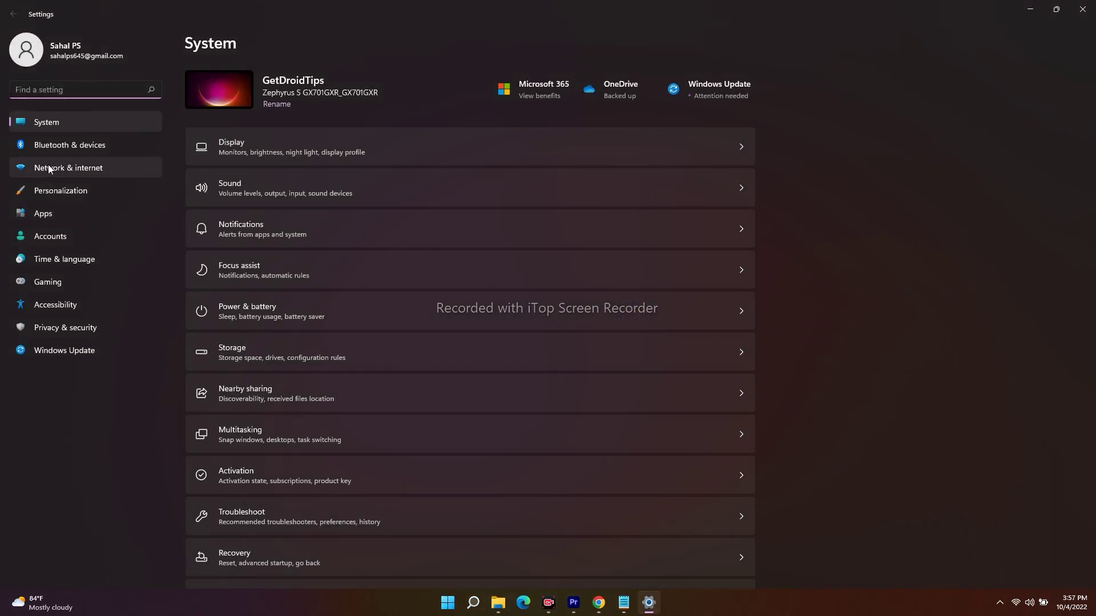
{"action": "left_click", "coordinate": [49, 169]}
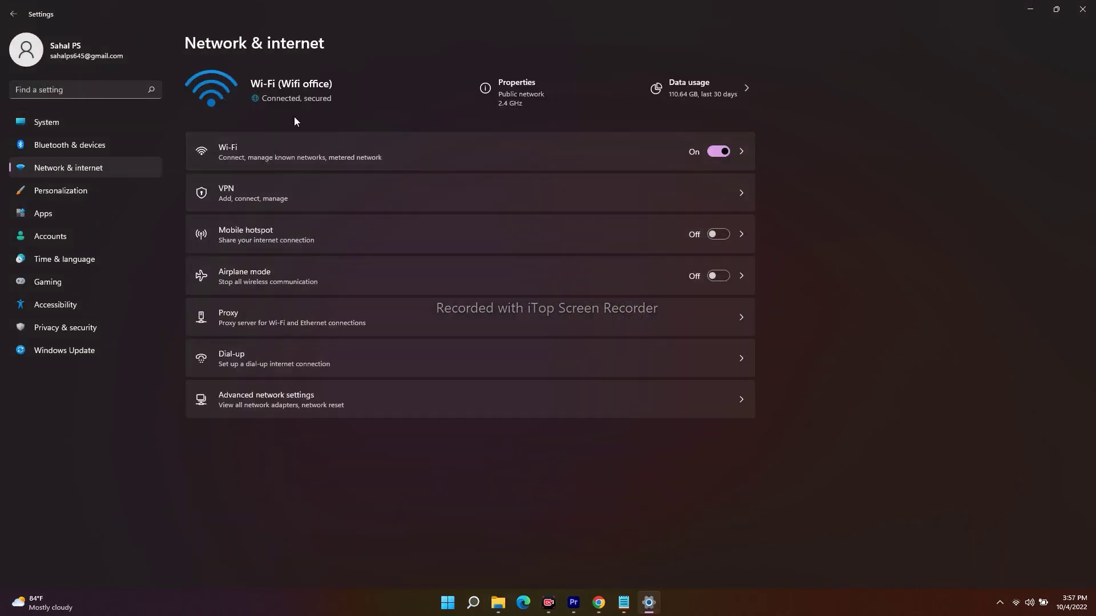
{"action": "left_click", "coordinate": [270, 149]}
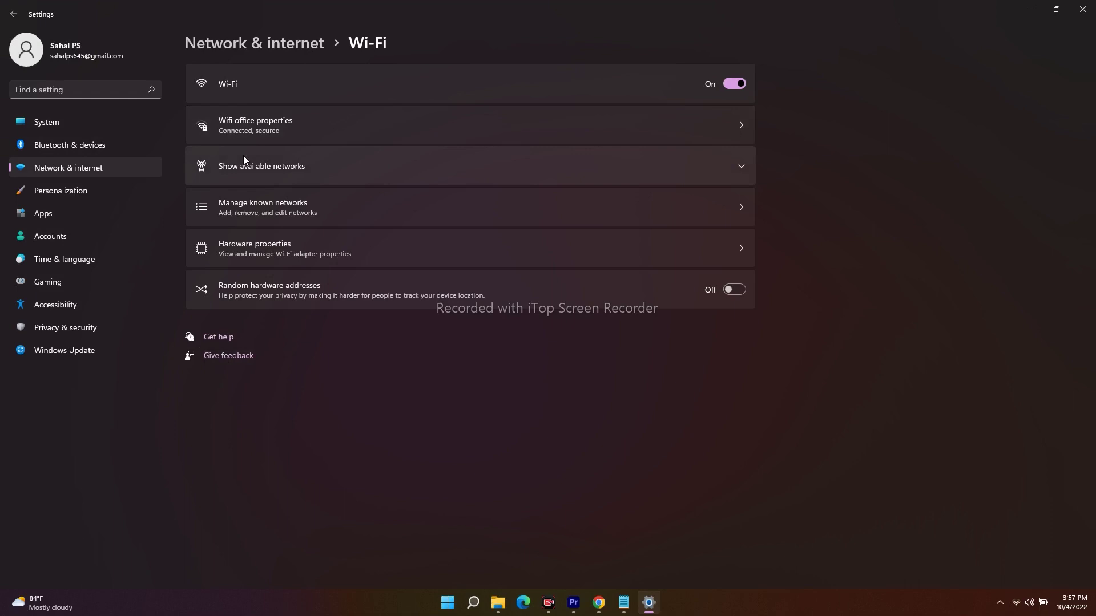
{"action": "left_click", "coordinate": [14, 15]}
{"action": "left_click", "coordinate": [278, 398]}
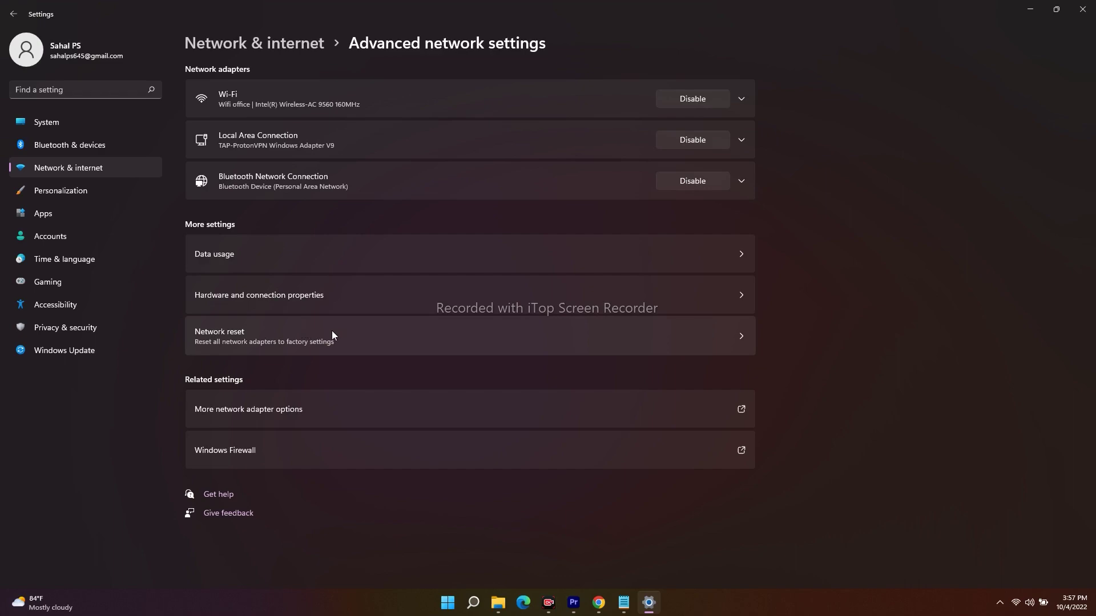
{"action": "left_click", "coordinate": [13, 14]}
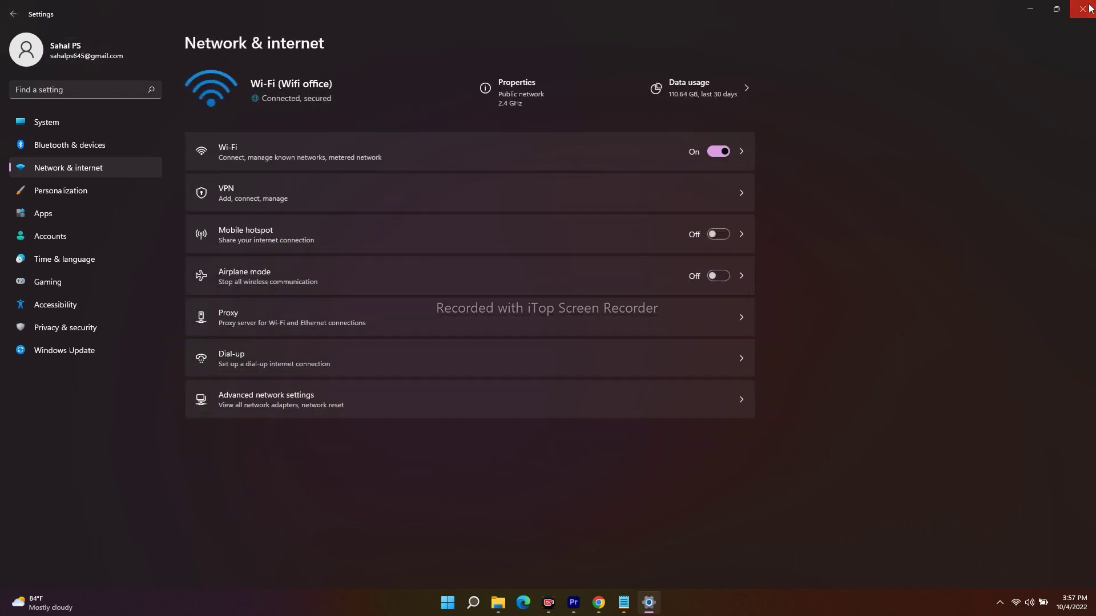
{"action": "left_click", "coordinate": [1082, 9]}
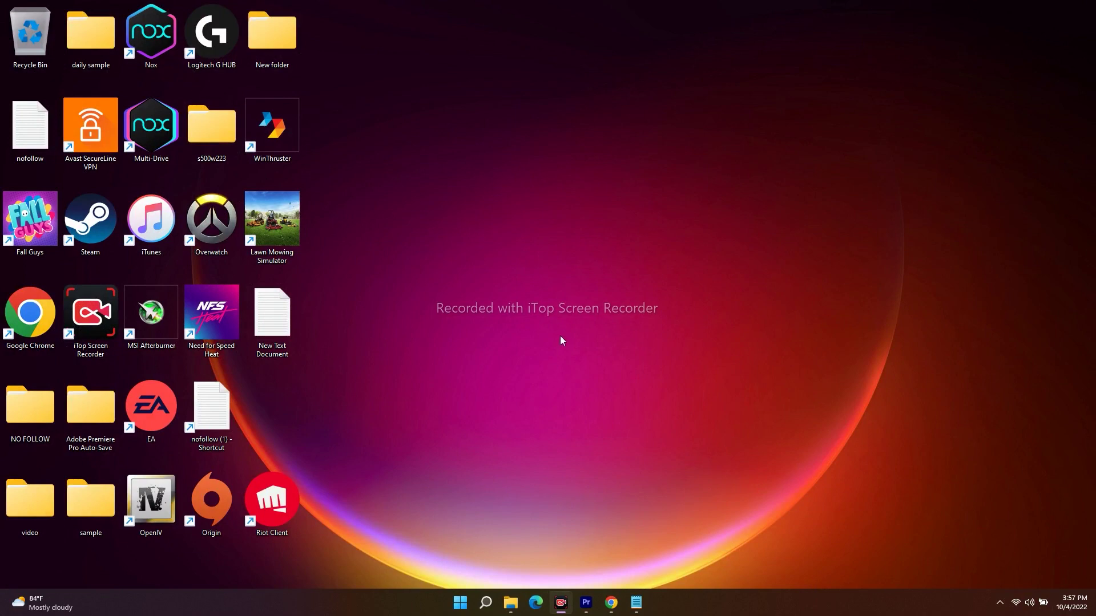
Check the connected Wi-Fi network in the desktop's quick settings and dismiss them.
{"action": "left_click", "coordinate": [1029, 603]}
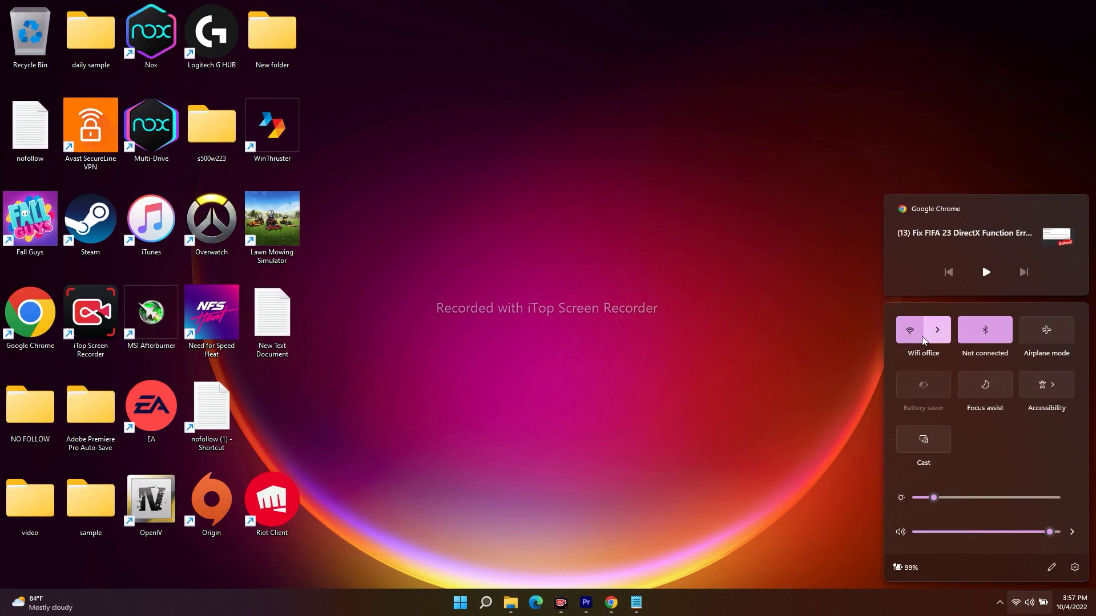
{"action": "left_click", "coordinate": [653, 247]}
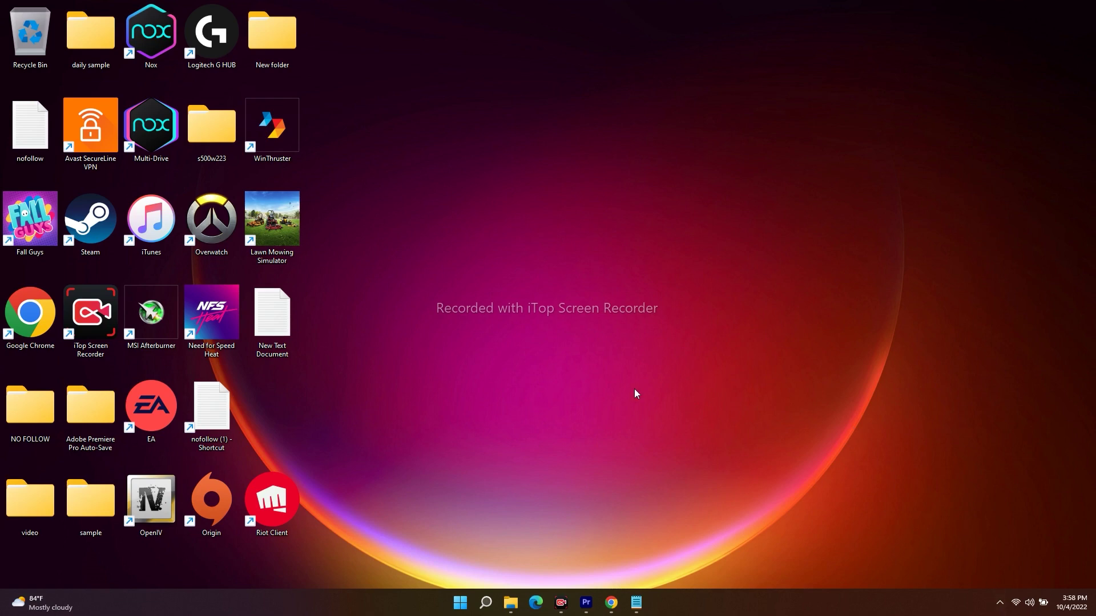
Look over the network adapters in Network Connections through the advanced network settings, and close both windows.
{"action": "left_click", "coordinate": [481, 604]}
{"action": "left_click", "coordinate": [365, 276]}
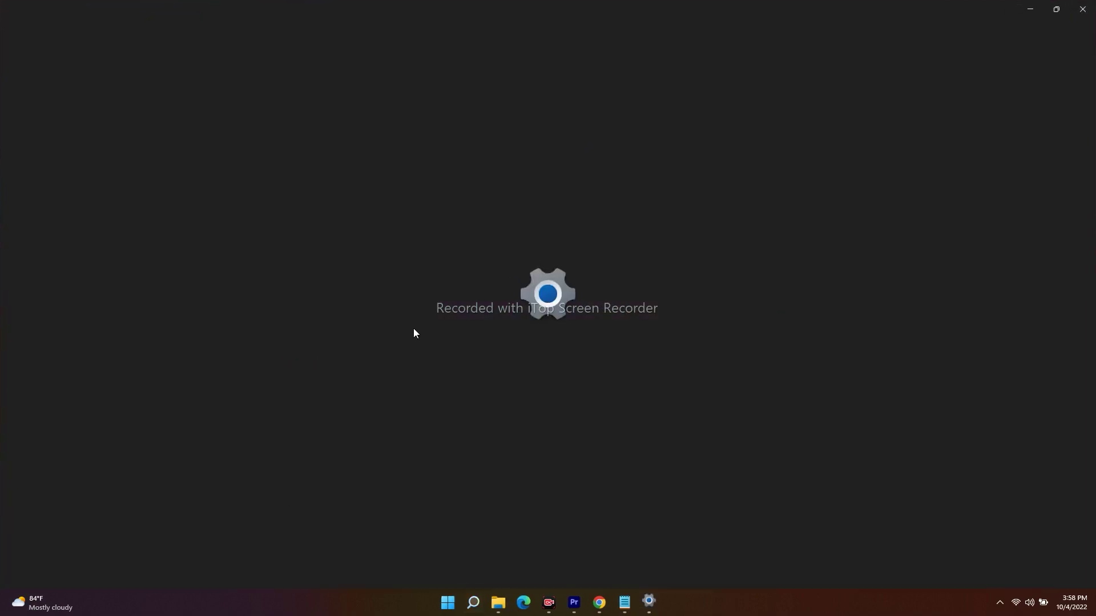
{"action": "left_click", "coordinate": [68, 167]}
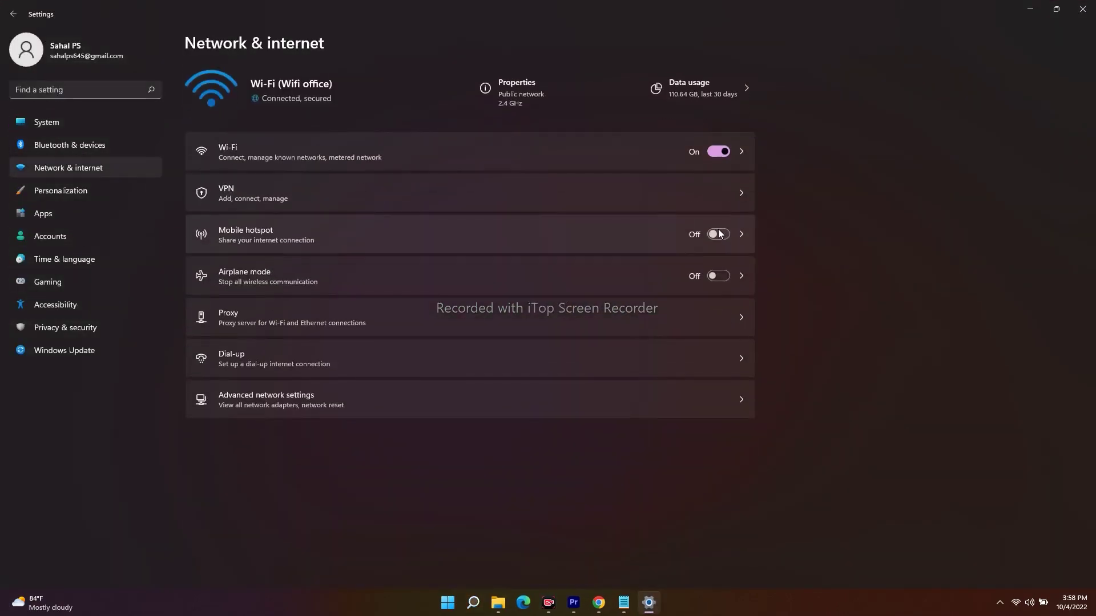
{"action": "left_click", "coordinate": [311, 397]}
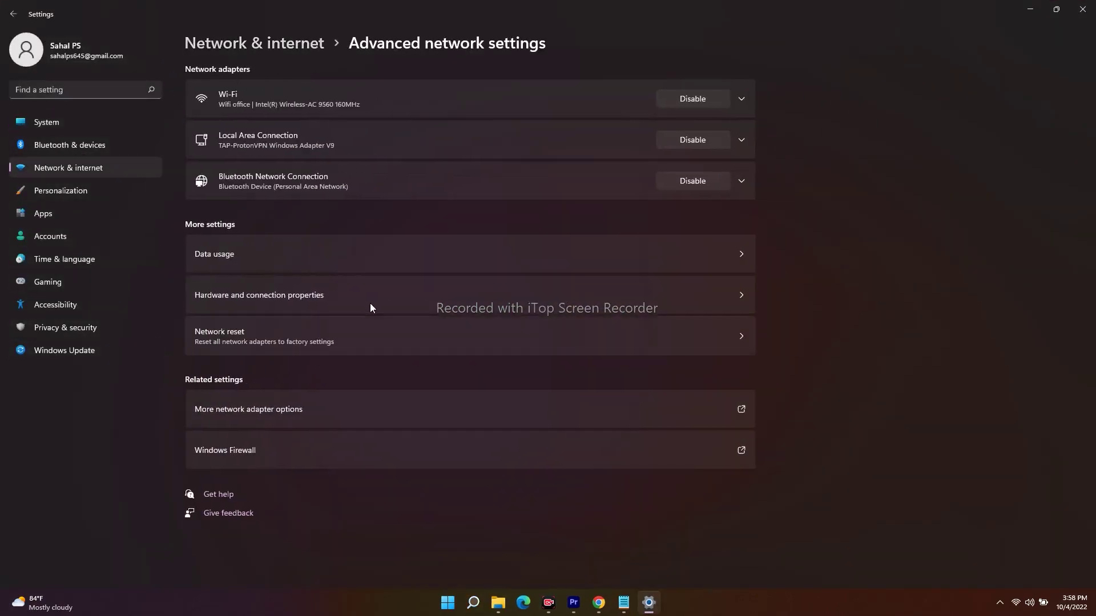
{"action": "left_click", "coordinate": [300, 401]}
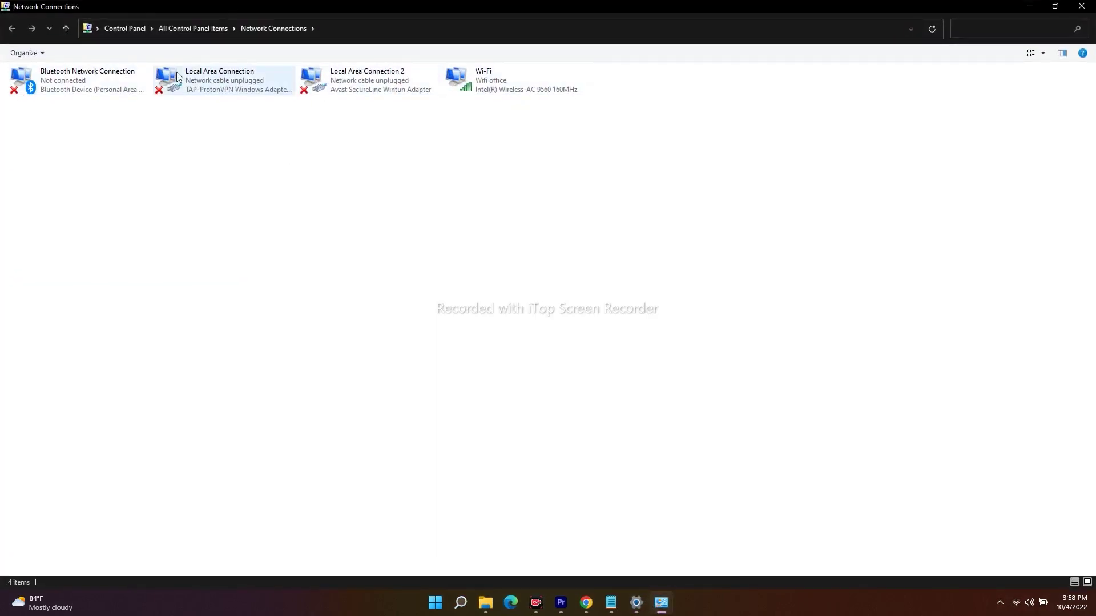
{"action": "left_click", "coordinate": [1080, 6]}
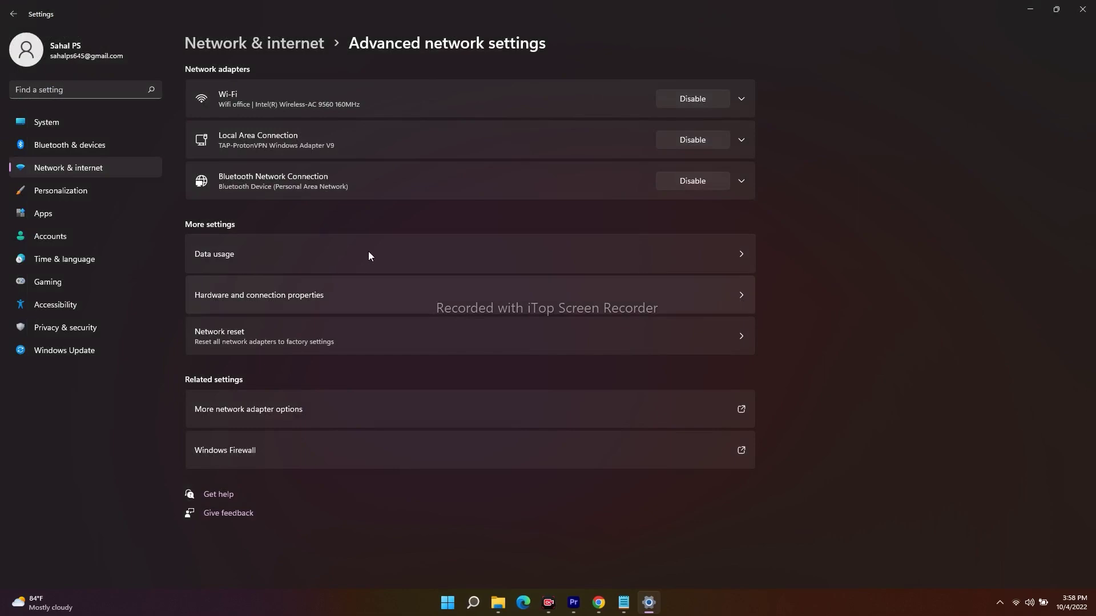
{"action": "left_click", "coordinate": [1082, 9]}
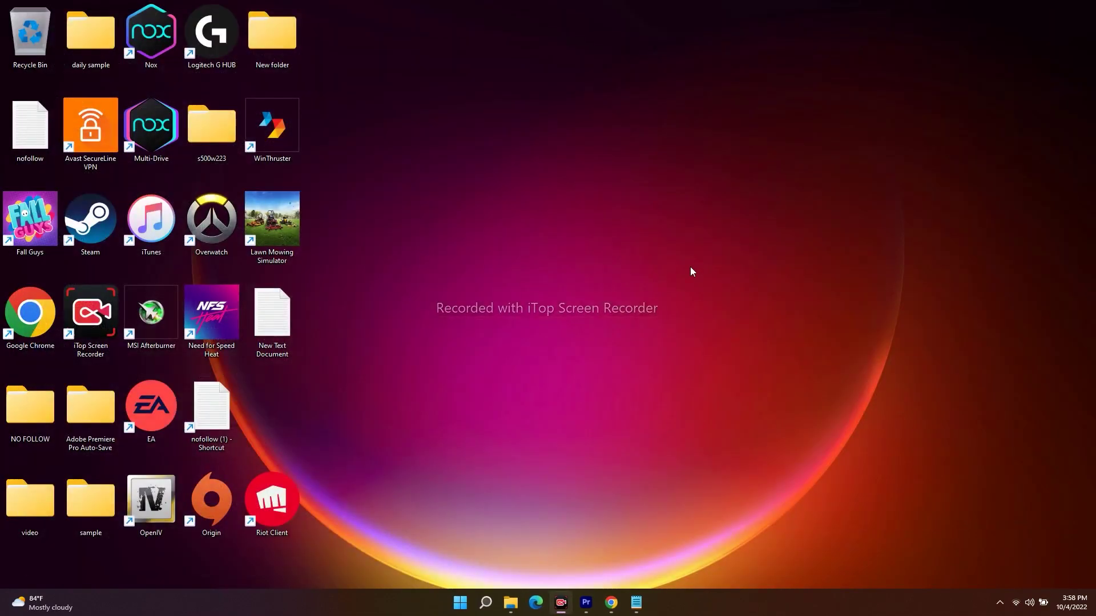
Check the Windows Update page in Settings for updates available to download and install, and close Settings.
{"action": "left_click", "coordinate": [485, 602]}
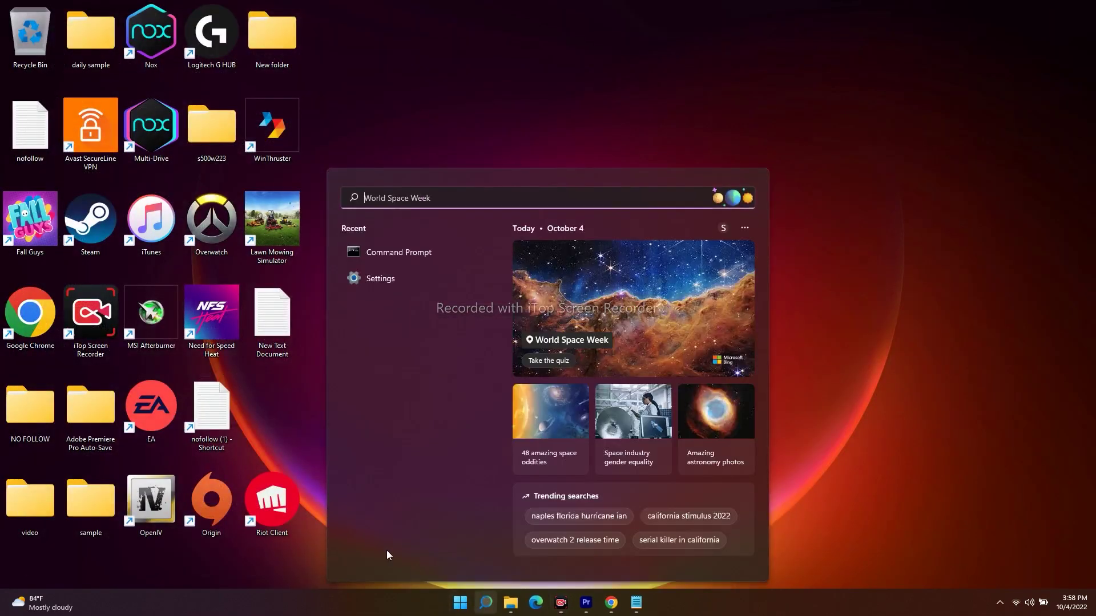
{"action": "left_click", "coordinate": [375, 282]}
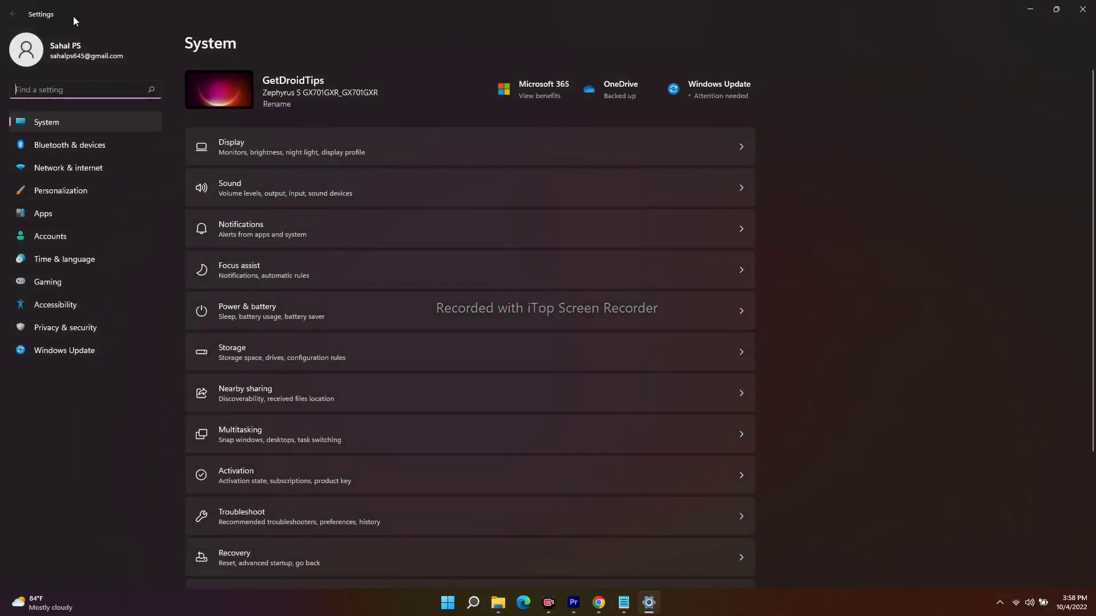
{"action": "left_click", "coordinate": [58, 352]}
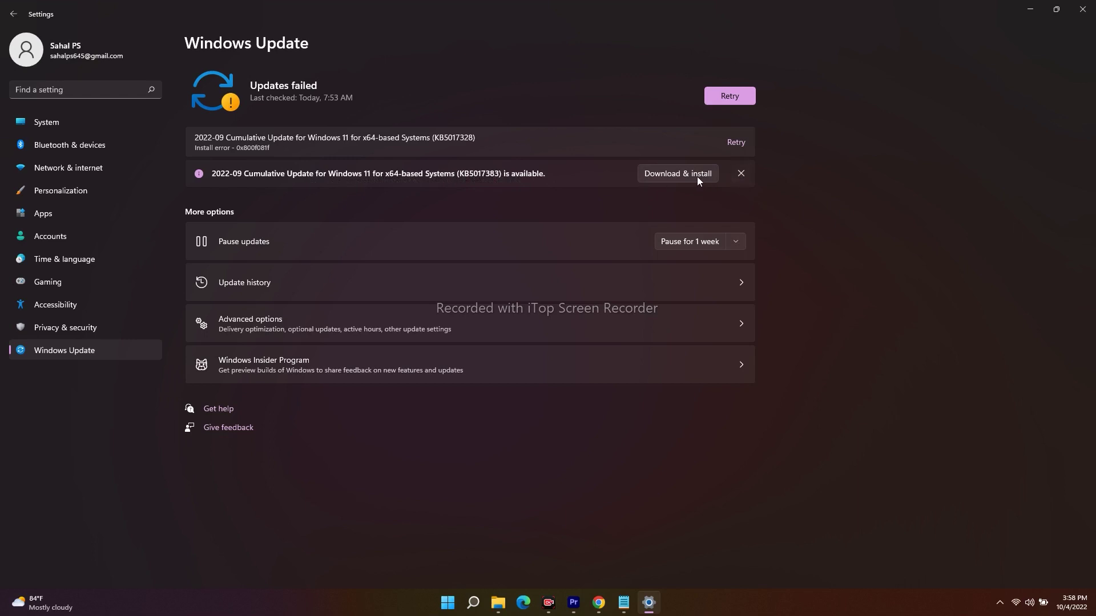
{"action": "left_click", "coordinate": [1091, 11]}
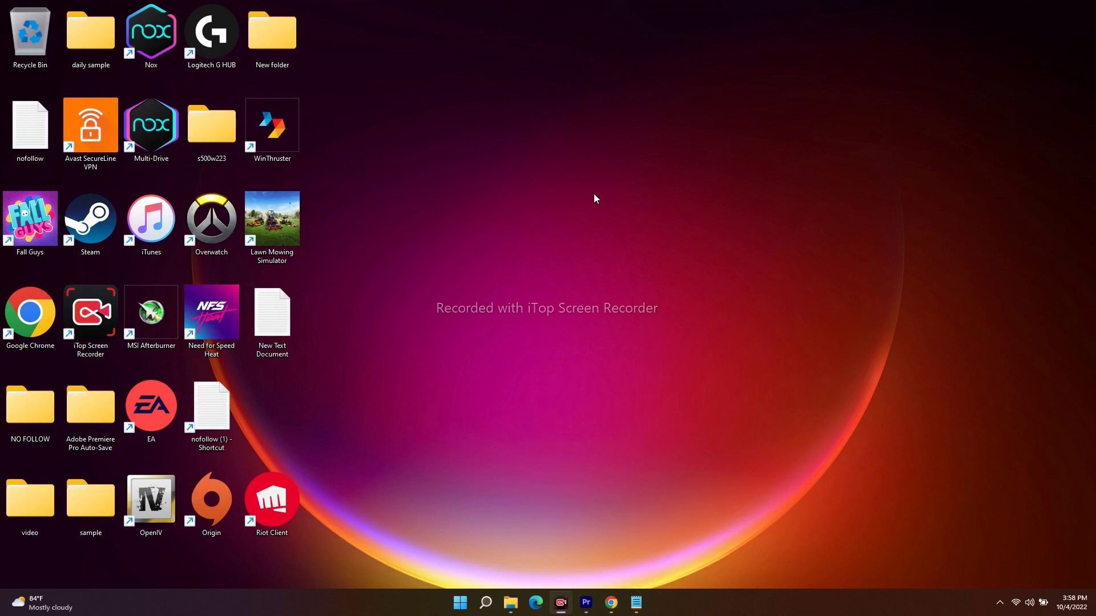